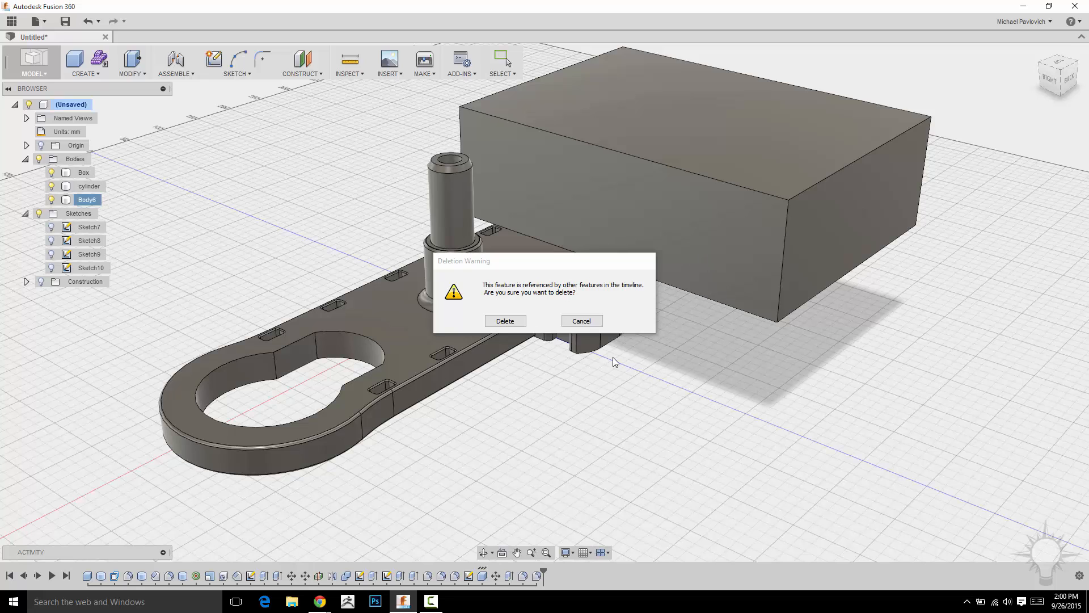
Remove the large rectangular block, Body6, from the design.
click(504, 321)
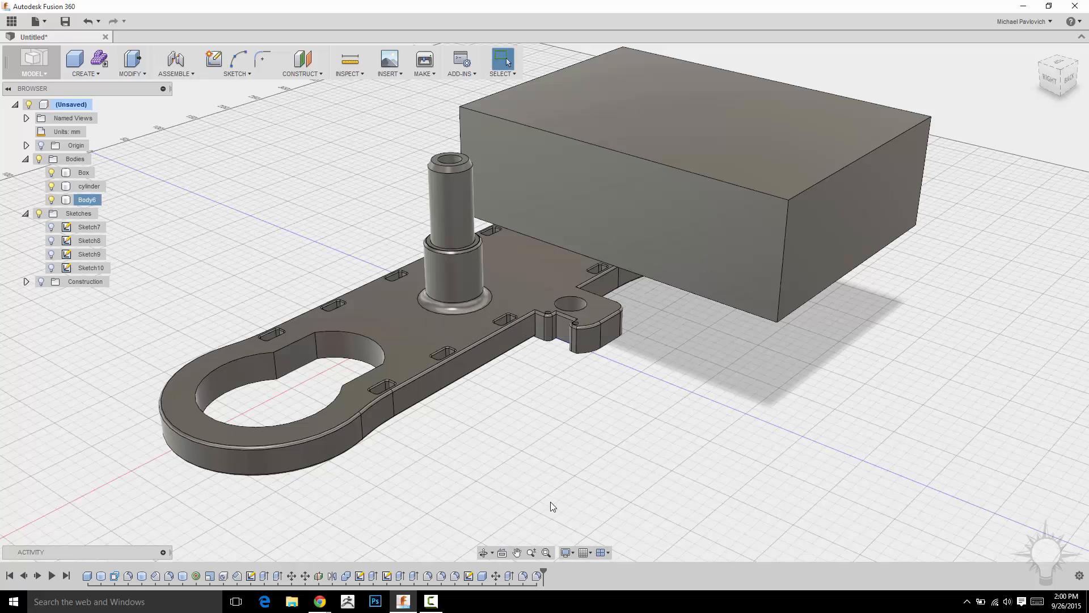
right_click(82, 200)
click(102, 293)
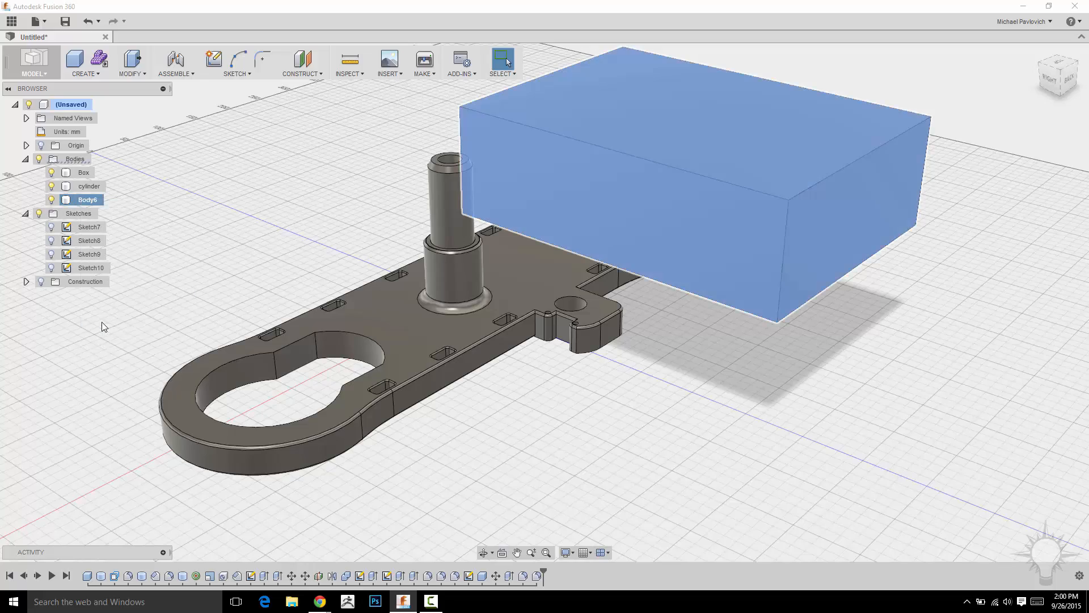
scroll(634, 444, down, 3)
shift+middle_drag(630, 397, 581, 337)
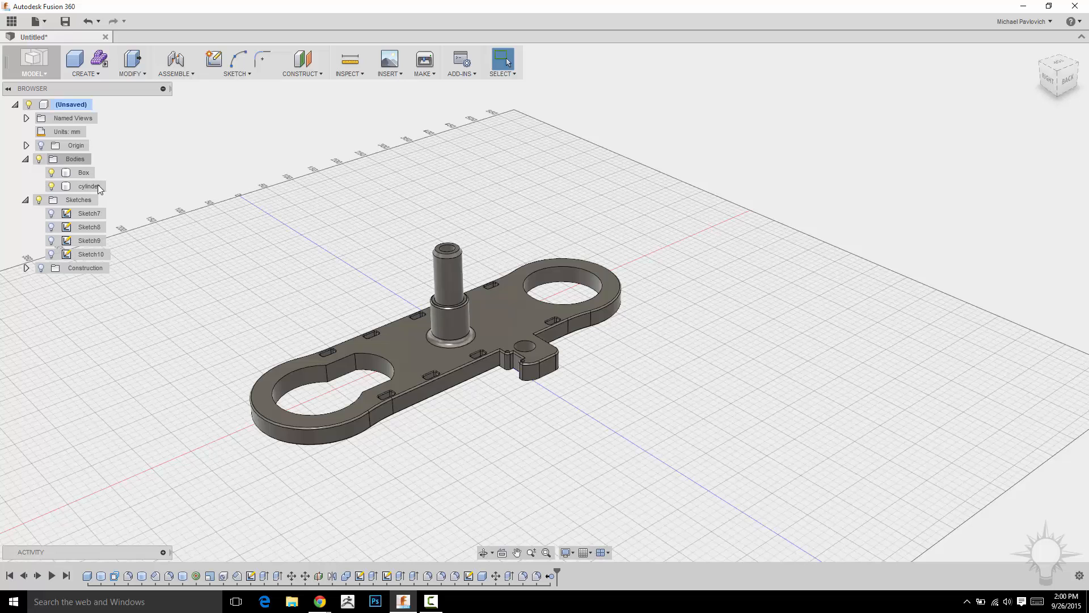
Paste a copy of the Box body and try rotating it -35 degrees about Z.
click(84, 173)
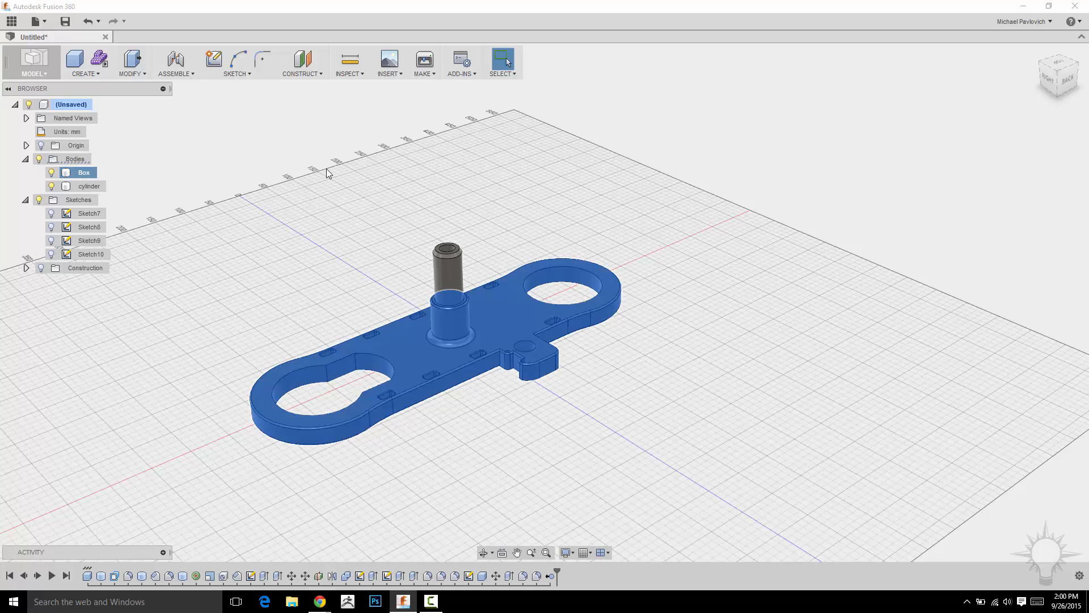
key(ctrl+c)
key(ctrl+v)
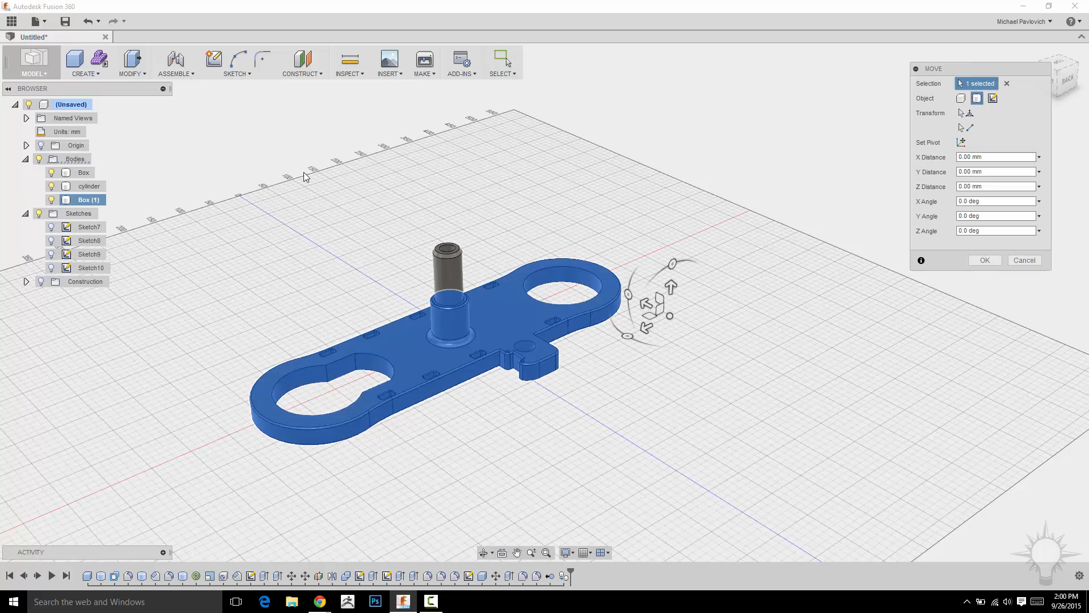
drag(667, 275, 675, 155)
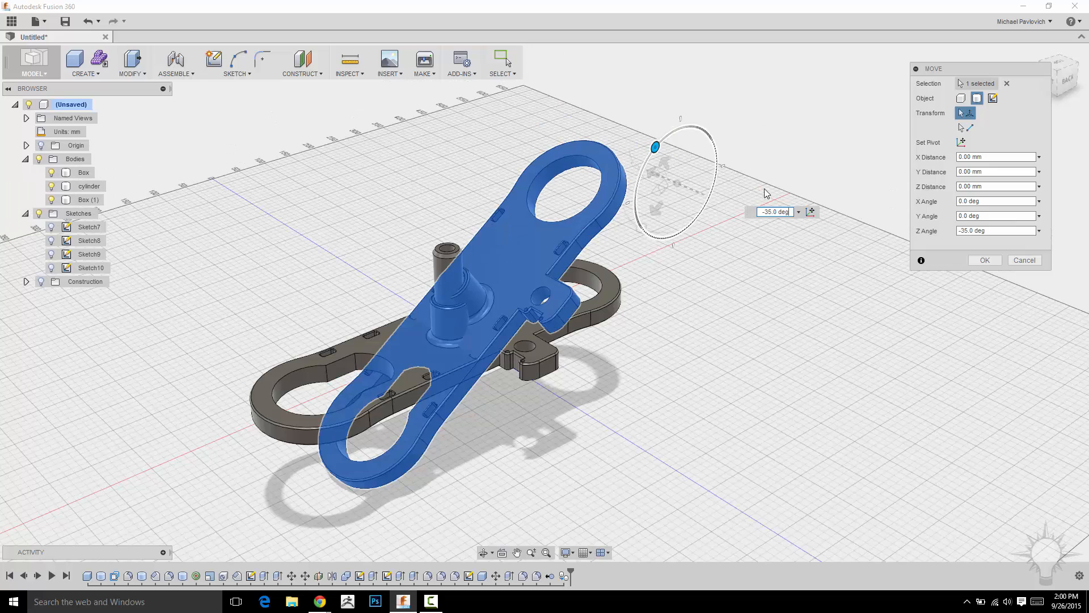
click(1021, 260)
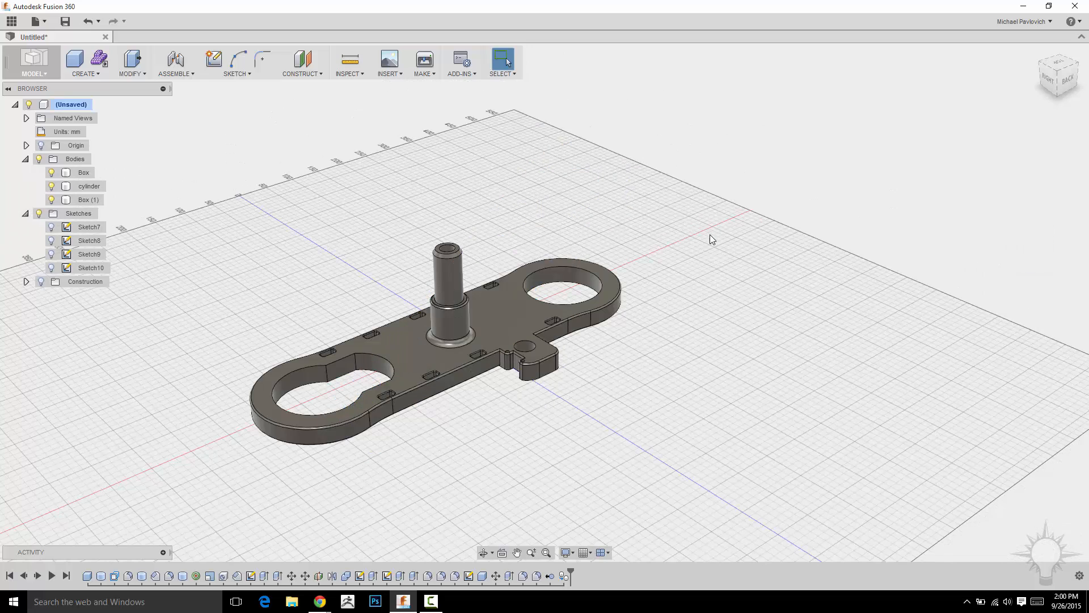
Undo the pasted copy of the Box body.
shift+middle_drag(712, 235, 717, 233)
shift+middle_drag(601, 267, 533, 301)
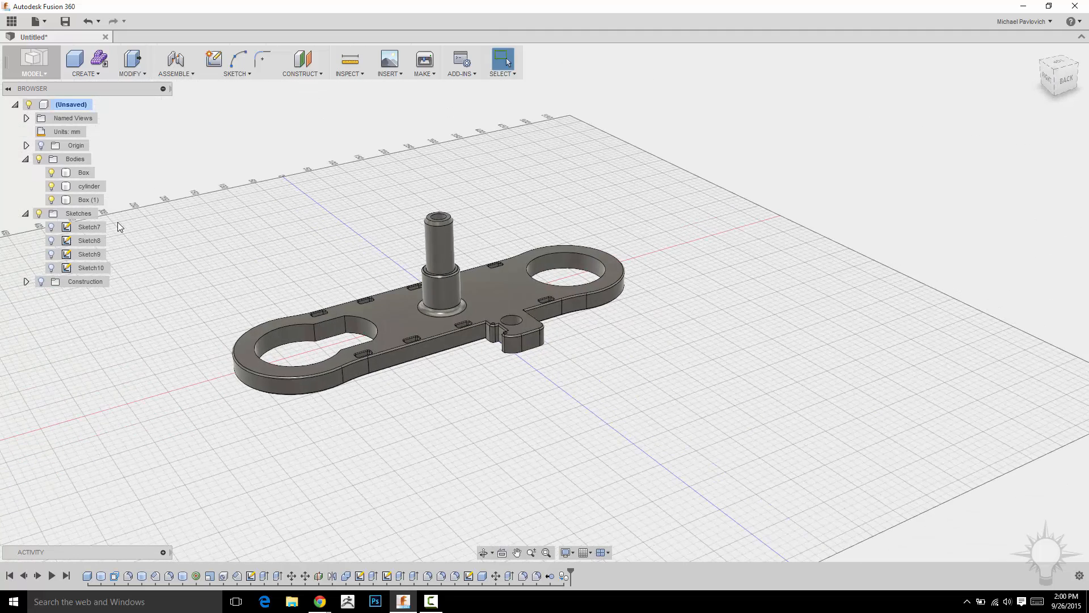
click(88, 200)
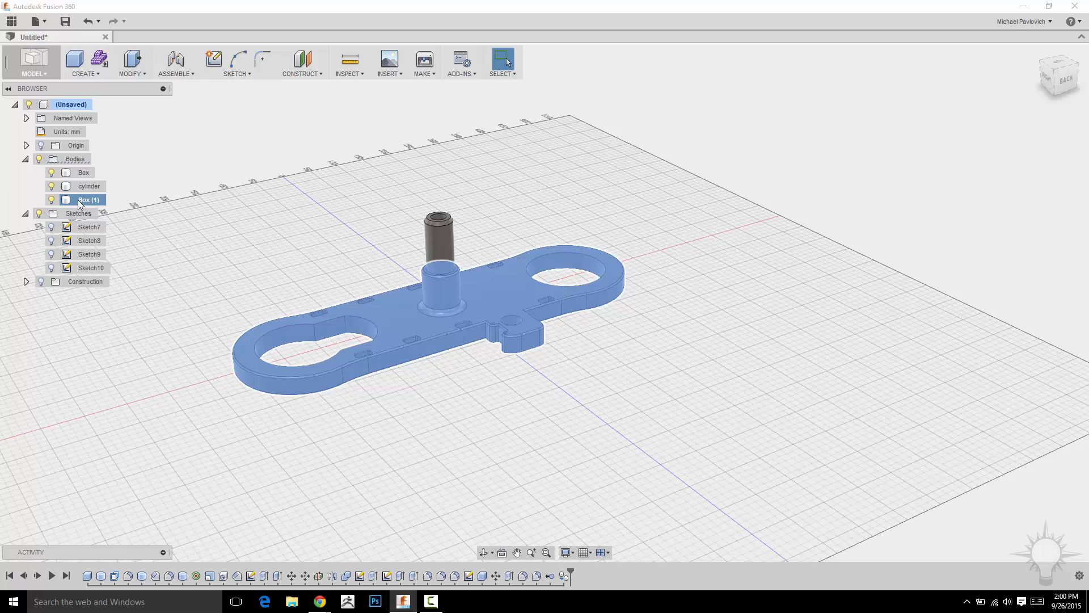
right_click(89, 200)
click(109, 313)
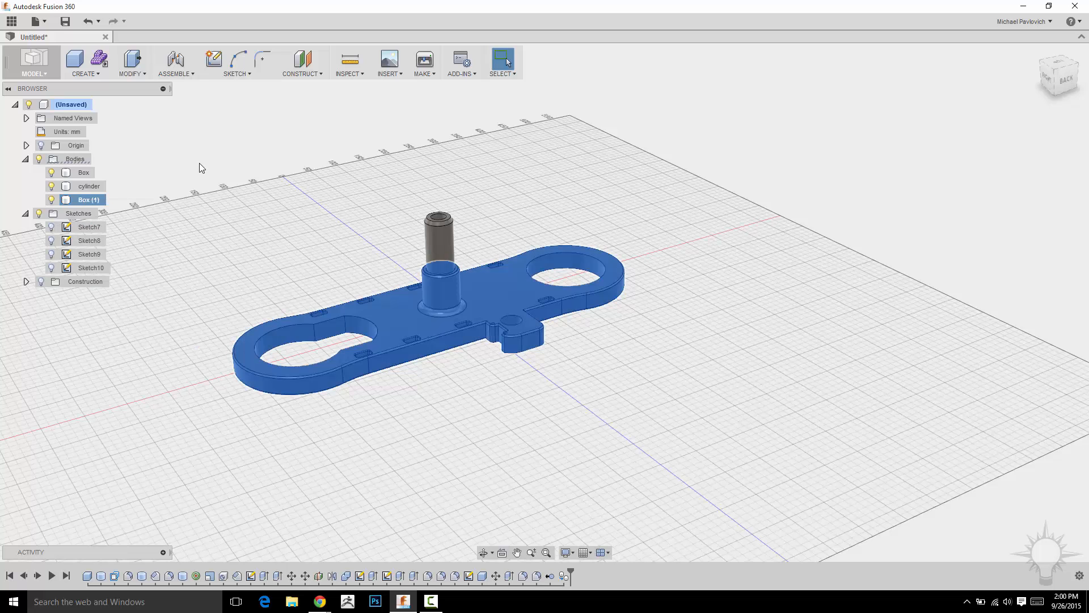
key(ctrl+z)
click(82, 171)
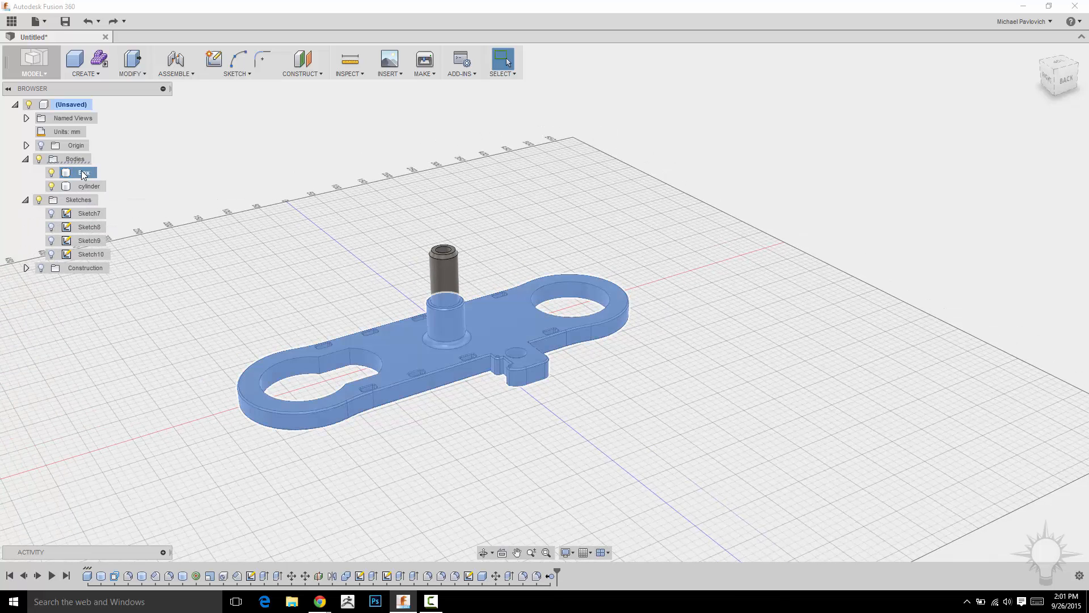
click(88, 77)
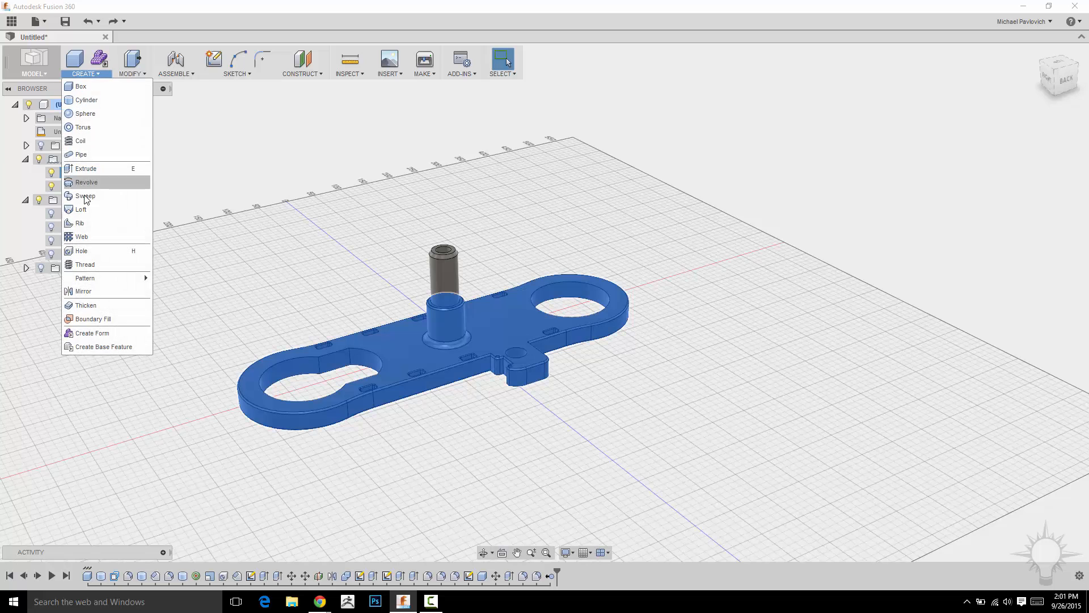
click(87, 288)
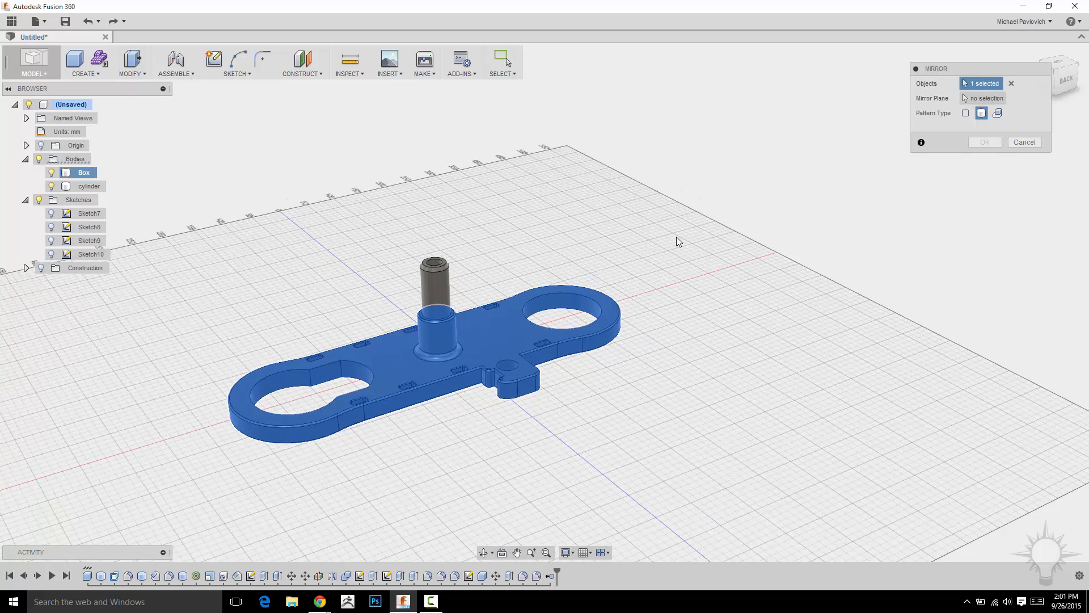
click(1001, 98)
shift+middle_drag(607, 185, 726, 198)
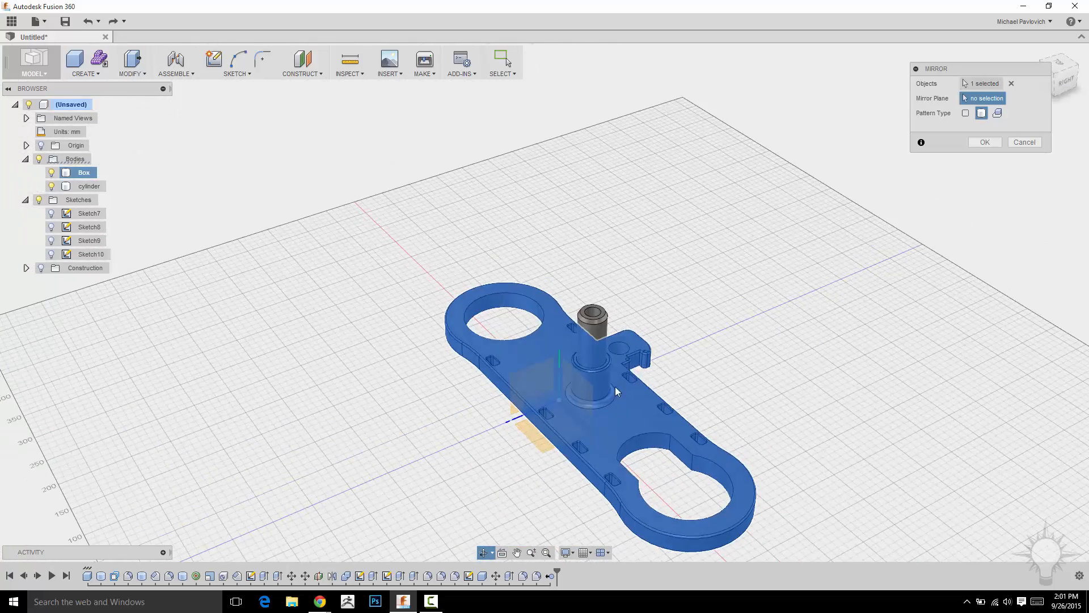
shift+middle_drag(773, 245, 483, 328)
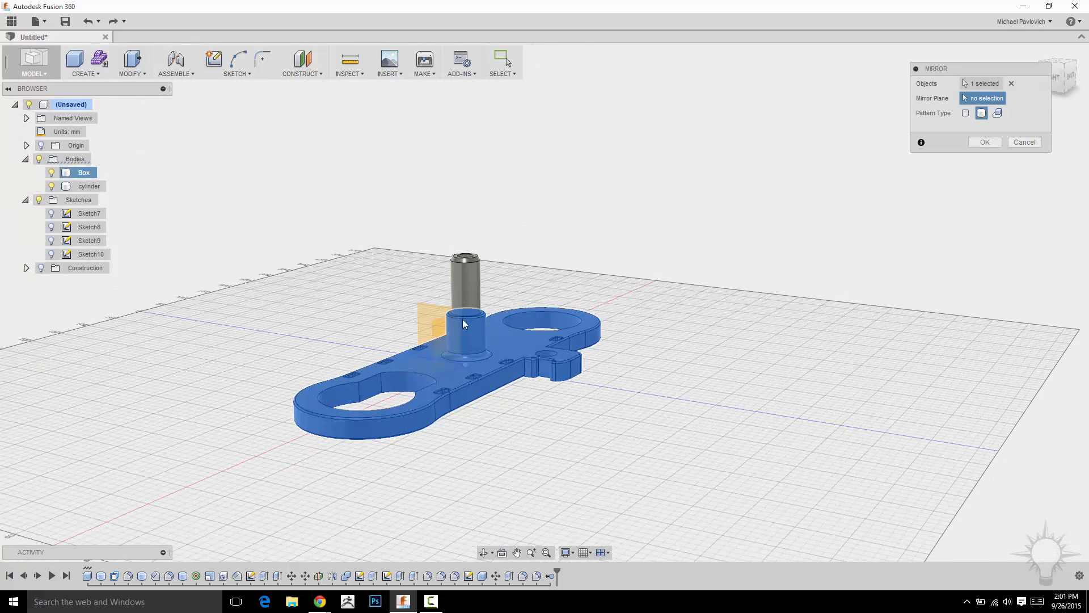
mouse_move(649, 238)
shift+middle_down()
mouse_move(743, 231)
mouse_move(734, 221)
mouse_move(668, 248)
shift+middle_up()
click(1023, 142)
Show the origin planes and start an Offset Plane from the horizontal origin plane.
shift+middle_drag(750, 233, 692, 241)
shift+middle_drag(783, 241, 410, 175)
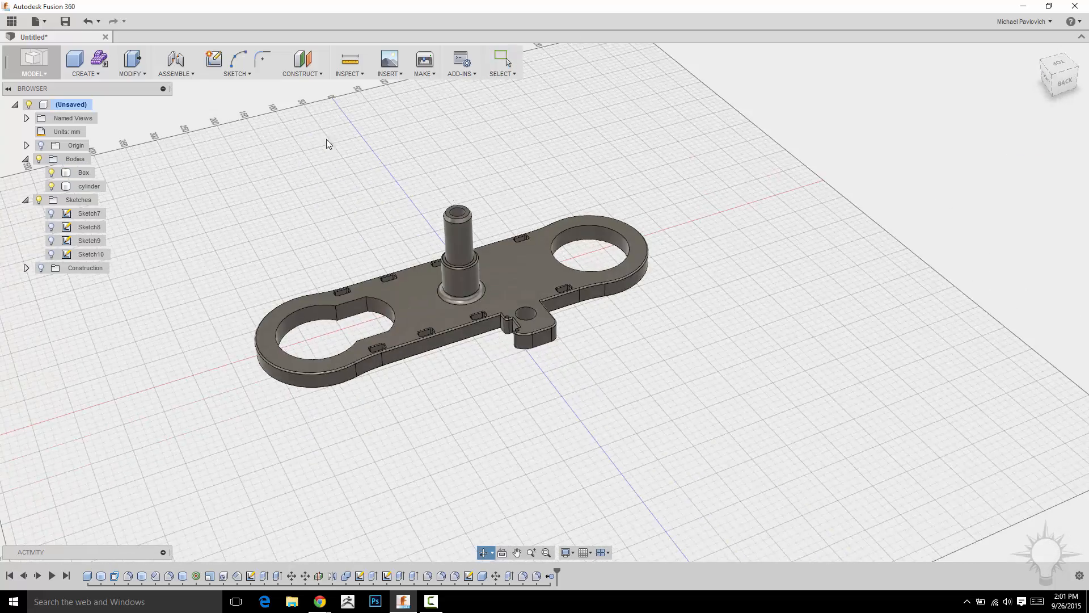
click(310, 75)
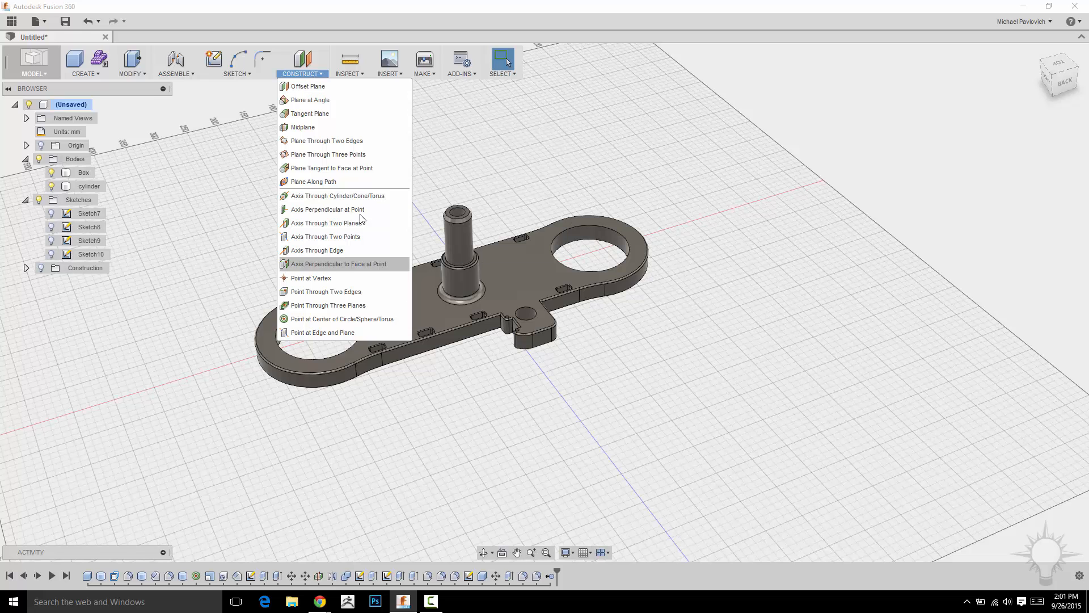
scroll(532, 213, up, 5)
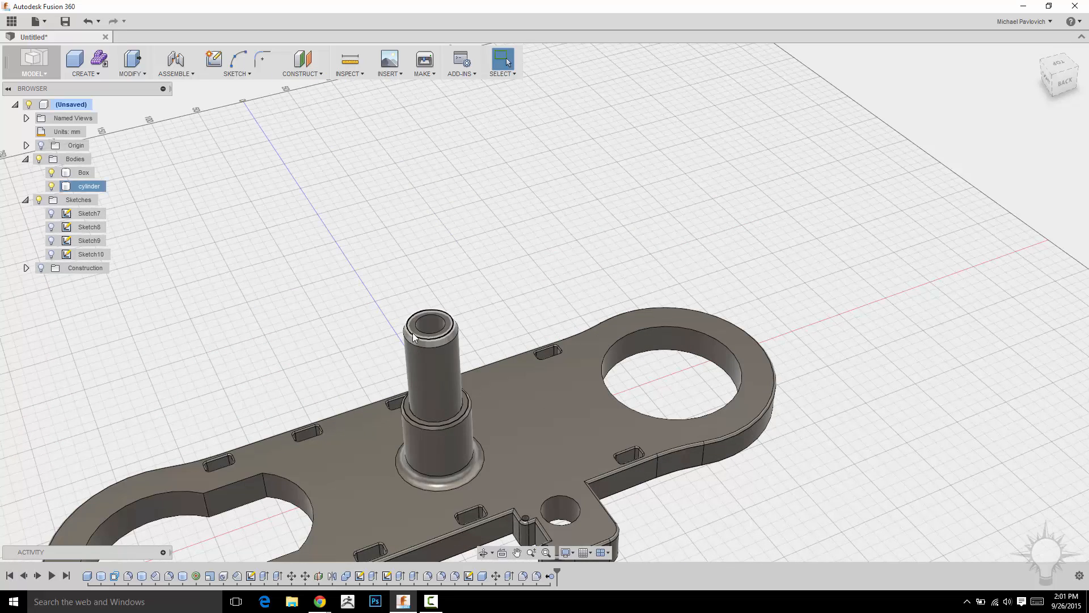
middle_drag(533, 279, 520, 210)
click(306, 74)
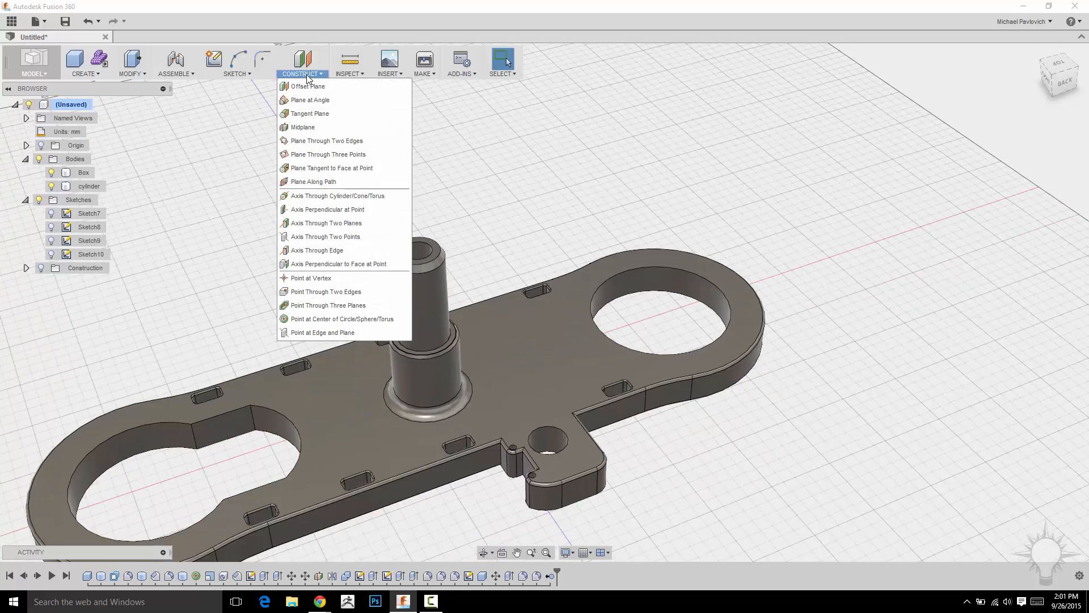
click(297, 84)
middle_drag(728, 431, 762, 358)
shift+drag(761, 357, 834, 333)
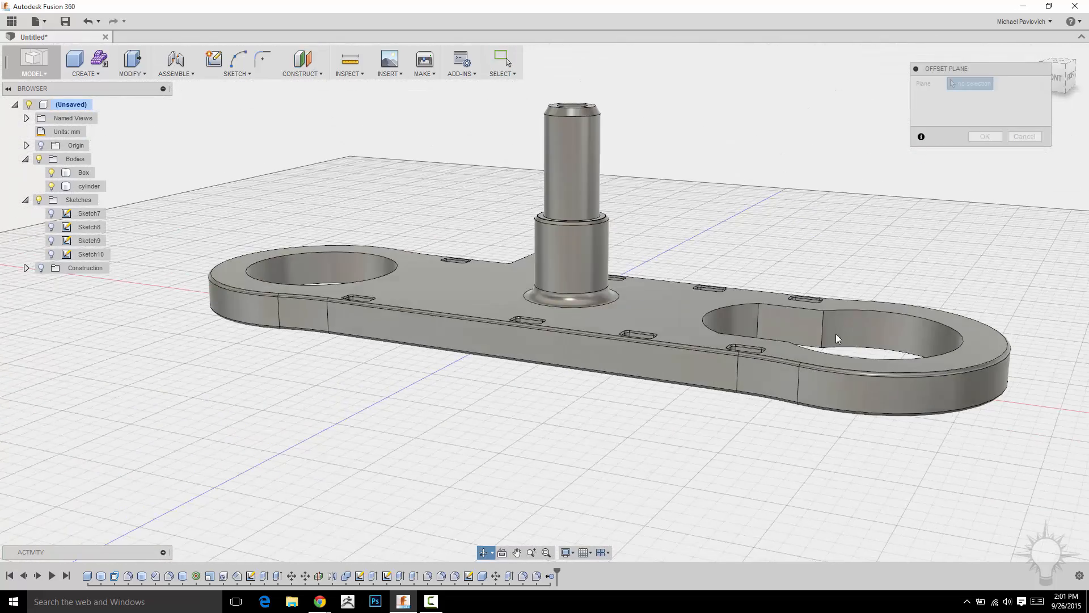
shift+middle_drag(507, 422, 483, 438)
shift+middle_drag(716, 286, 590, 261)
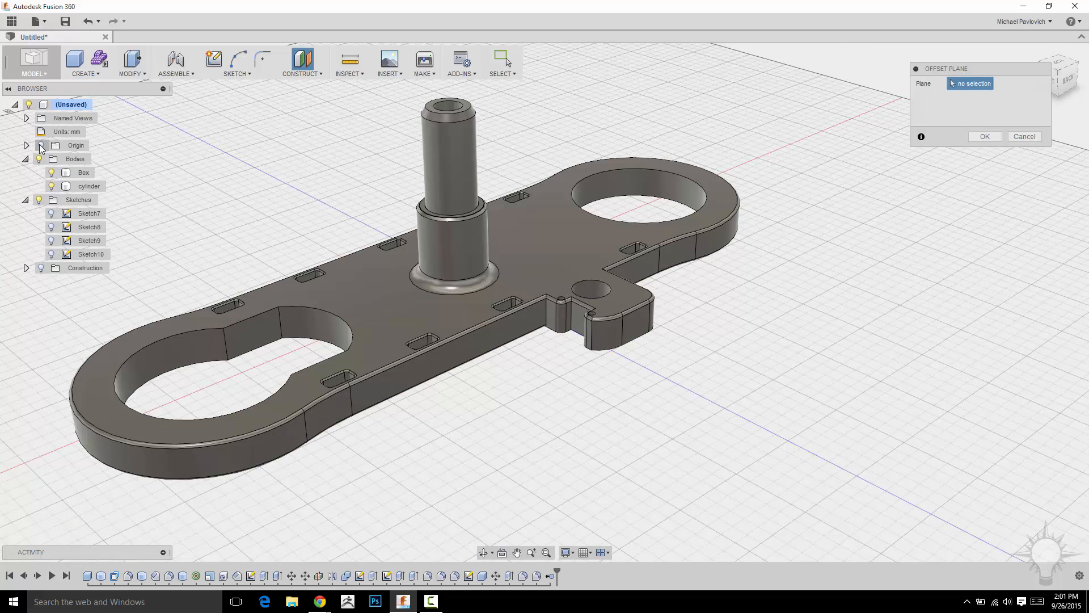
shift+middle_drag(529, 396, 518, 418)
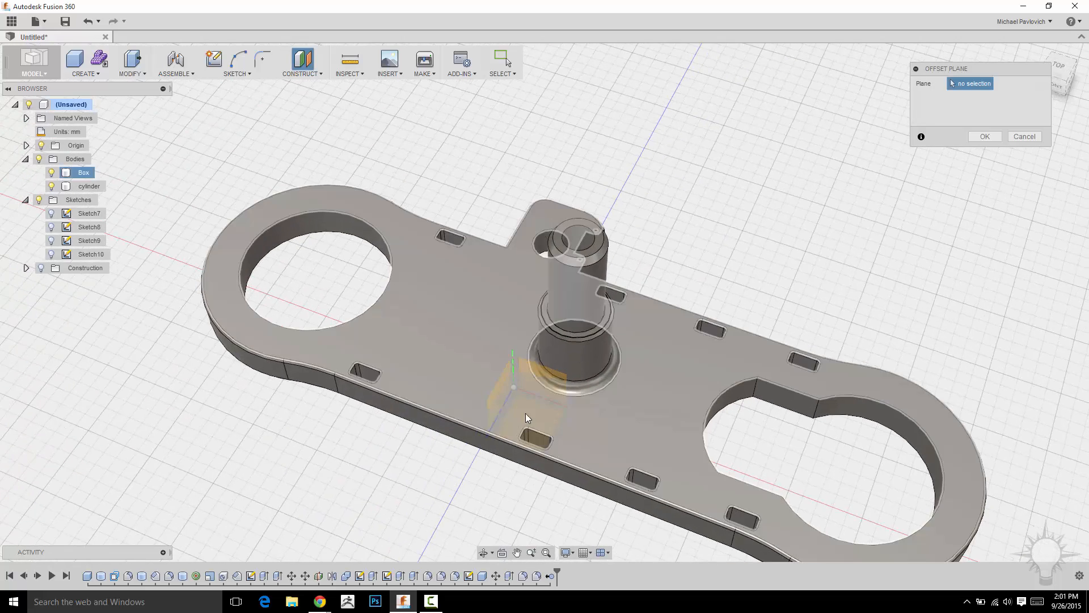
click(531, 417)
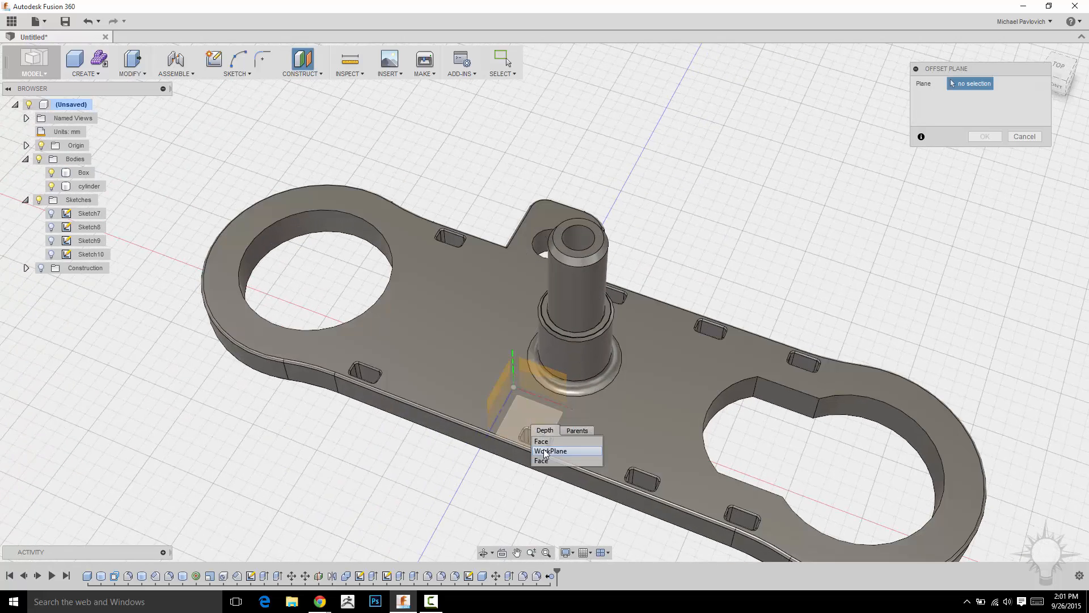
click(543, 450)
Raise the offset plane to 140 mm and make the construction geometry visible.
middle_drag(451, 496, 371, 445)
drag(443, 317, 418, 109)
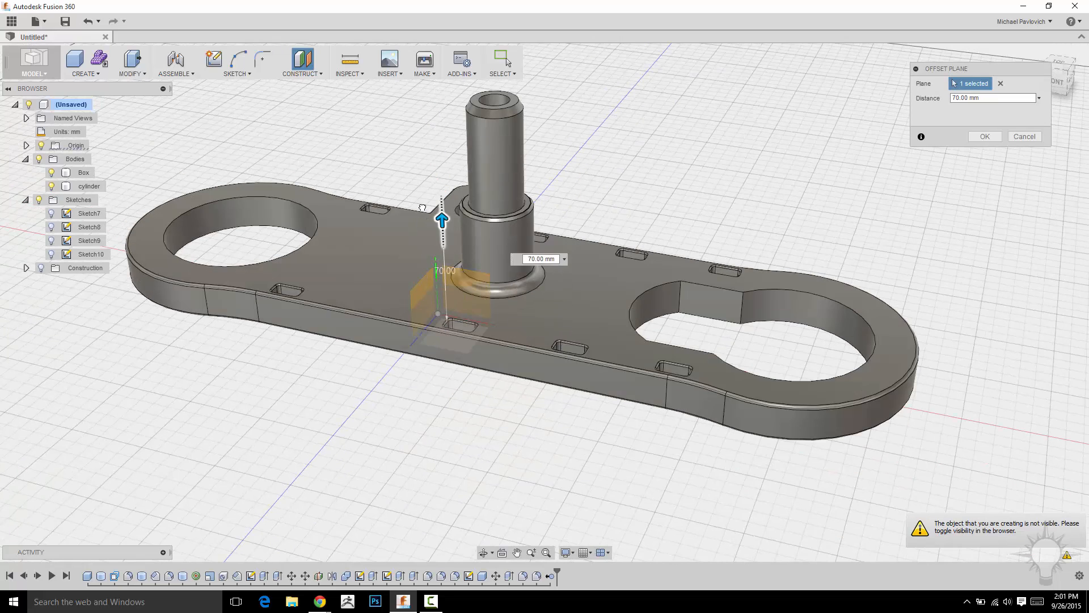
drag(436, 107, 437, 122)
click(41, 268)
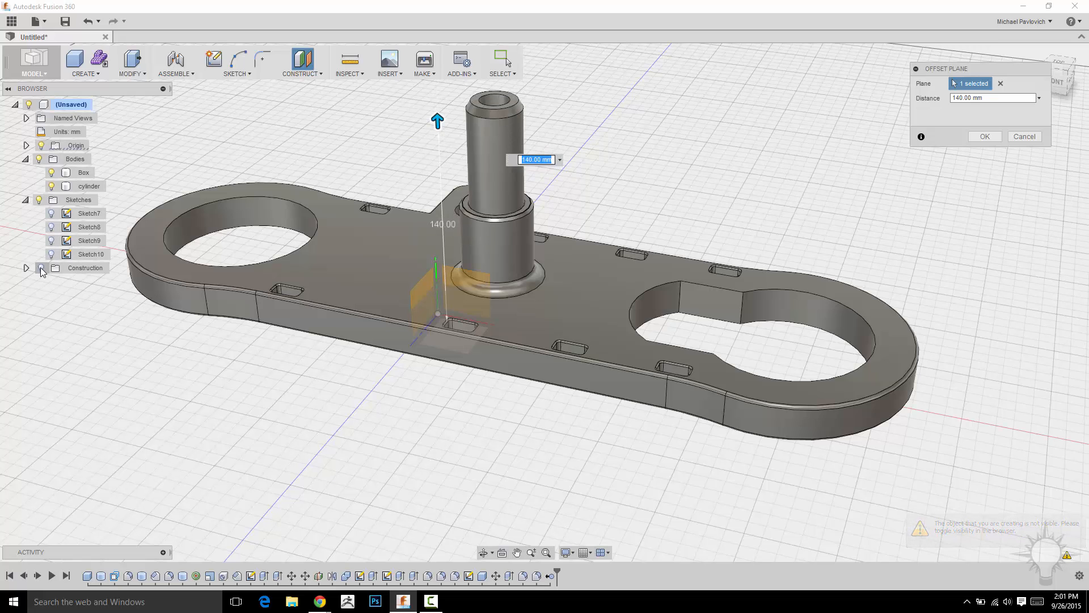
shift+middle_drag(692, 233, 686, 203)
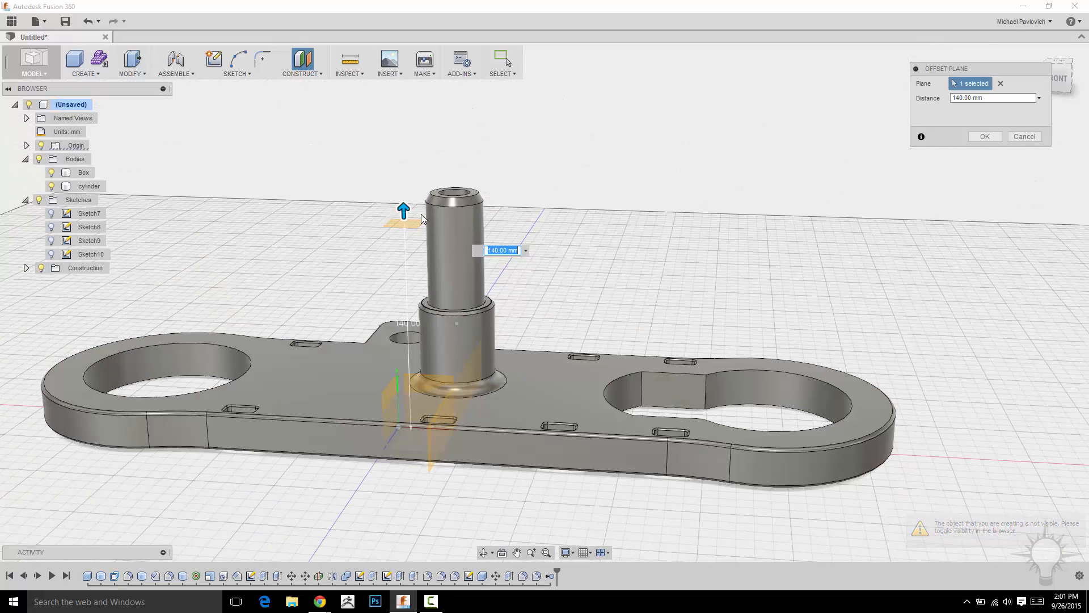
Set the plane's offset to 110 mm and create the plane.
drag(404, 215, 412, 268)
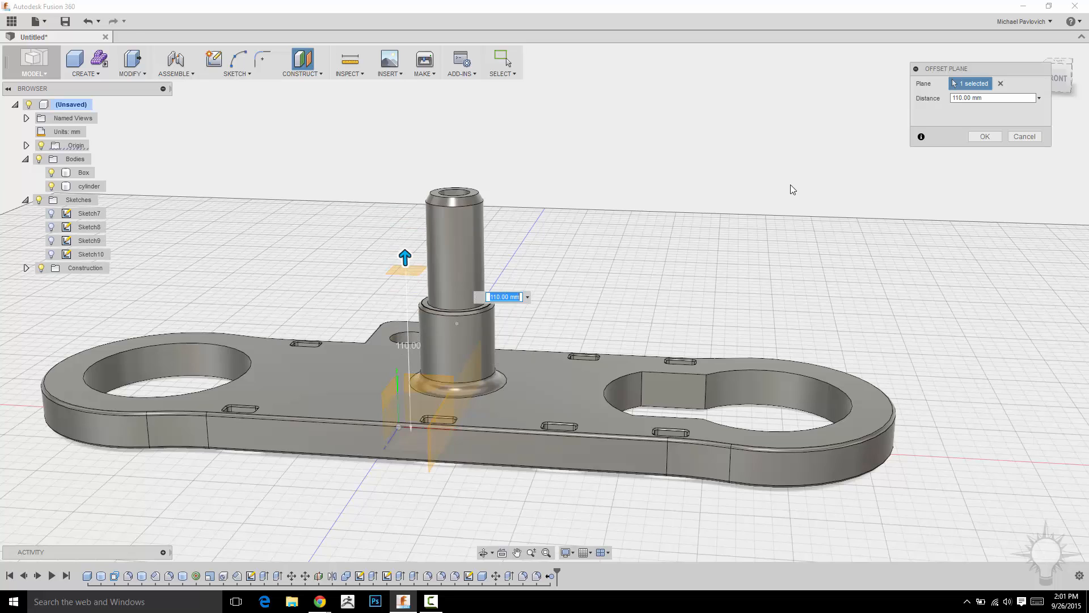
shift+middle_drag(798, 189, 810, 208)
drag(978, 70, 994, 132)
click(1054, 79)
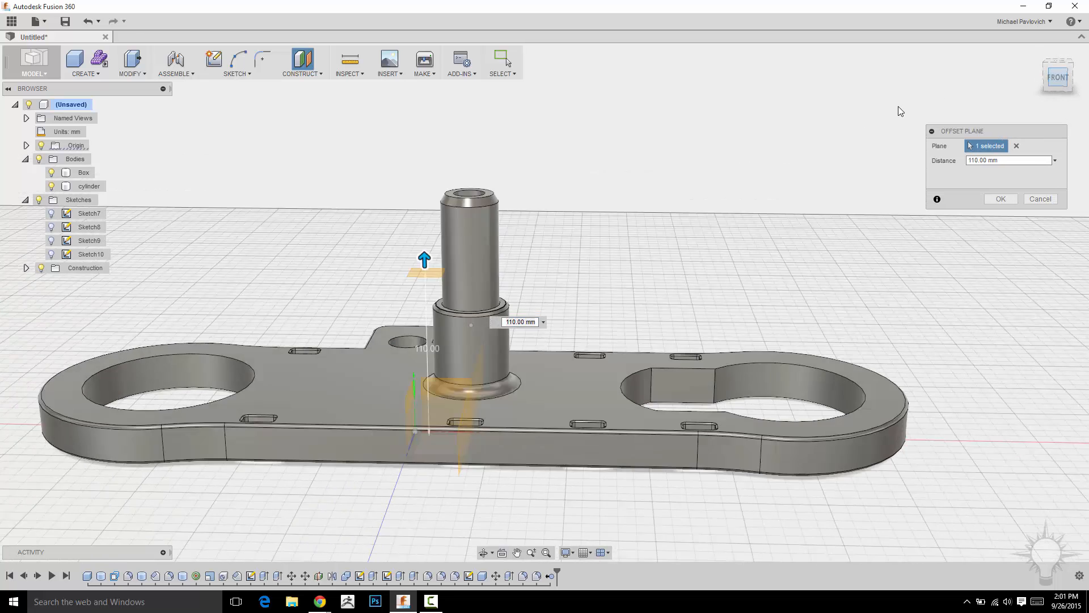
mouse_move(448, 211)
mouse_down()
mouse_move(450, 252)
mouse_move(450, 158)
mouse_move(449, 211)
mouse_up()
click(1001, 199)
Mirror the Box plate body across the new offset plane above it.
shift+middle_drag(742, 185, 886, 249)
middle_drag(886, 250, 947, 226)
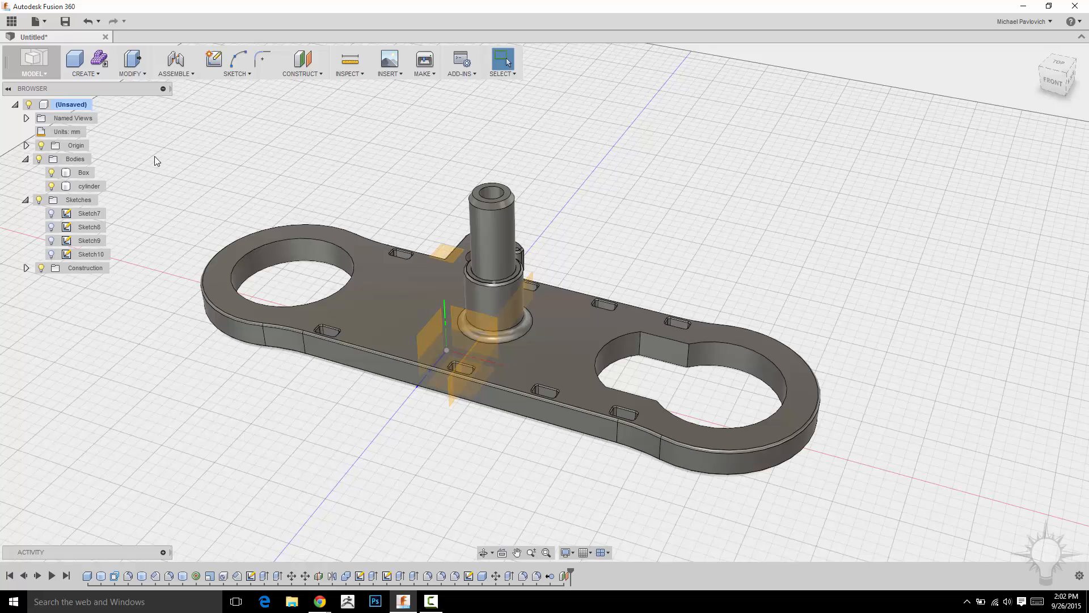
click(85, 73)
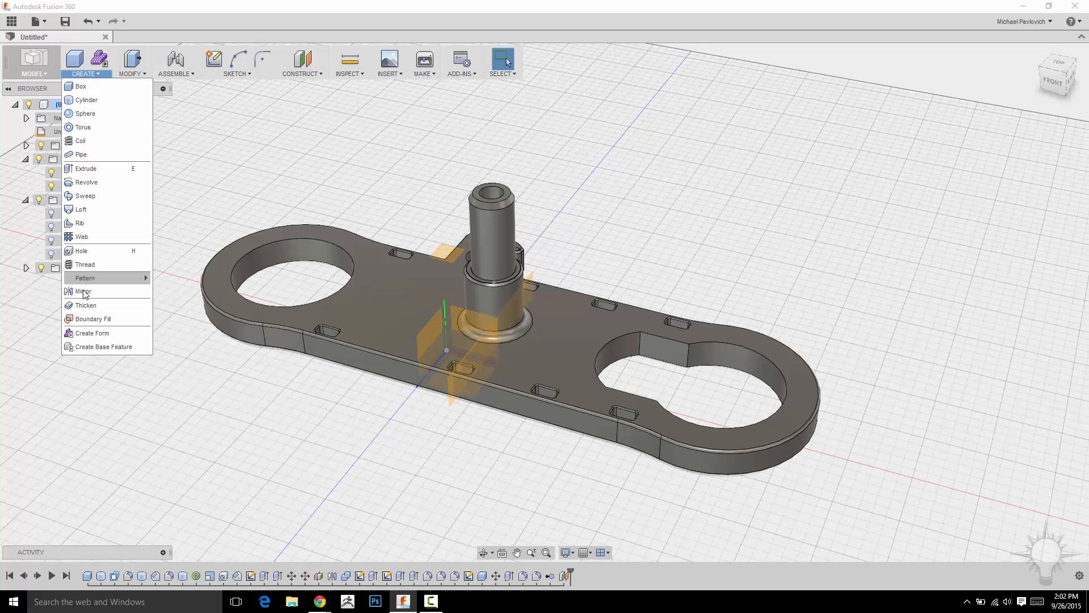
click(85, 251)
click(328, 299)
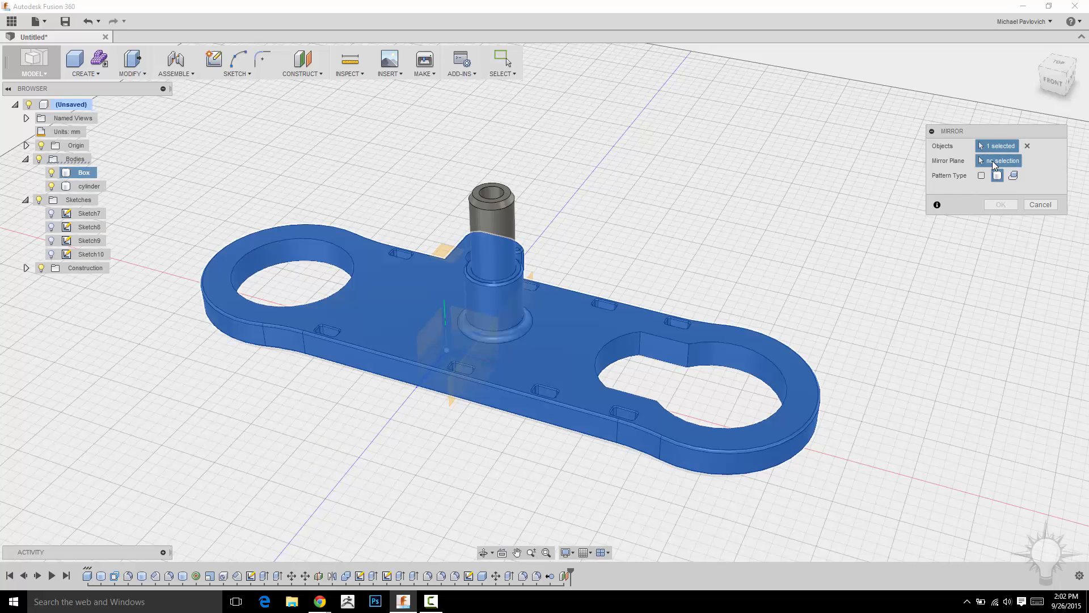
click(444, 251)
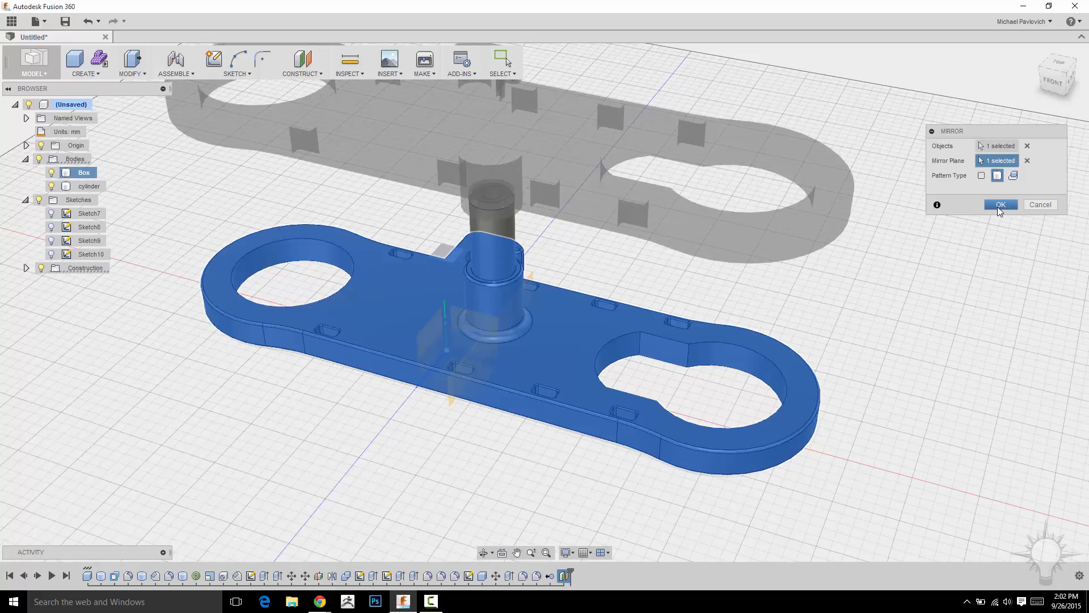
click(1000, 204)
Examine the two facing plates and their round end openings from several angles.
shift+middle_drag(899, 281, 796, 265)
shift+middle_drag(812, 215, 801, 243)
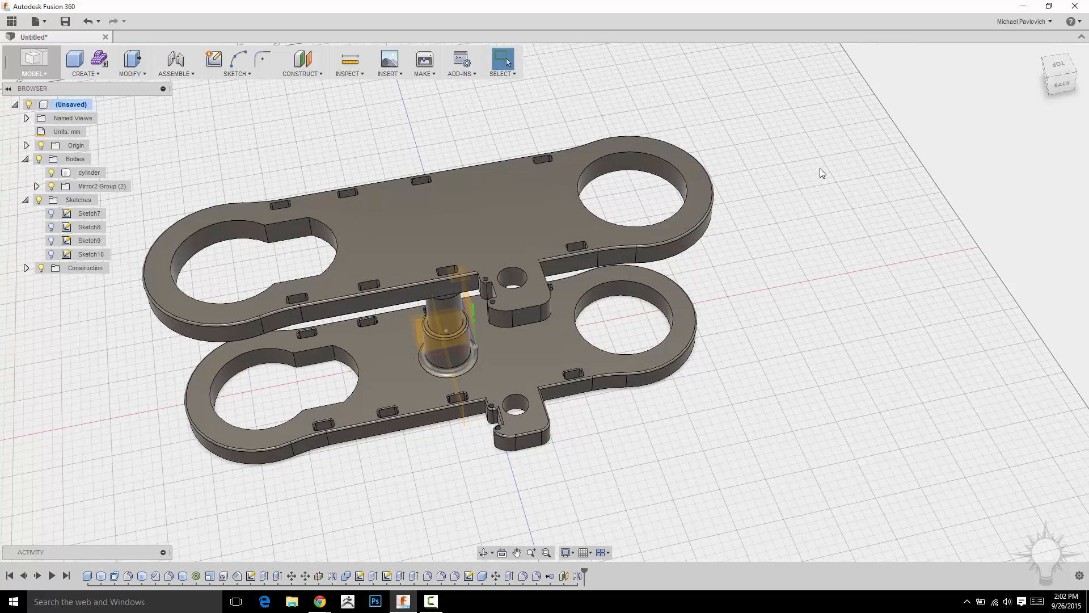
middle_drag(818, 169, 787, 176)
scroll(809, 212, up, 2)
middle_drag(809, 212, 813, 177)
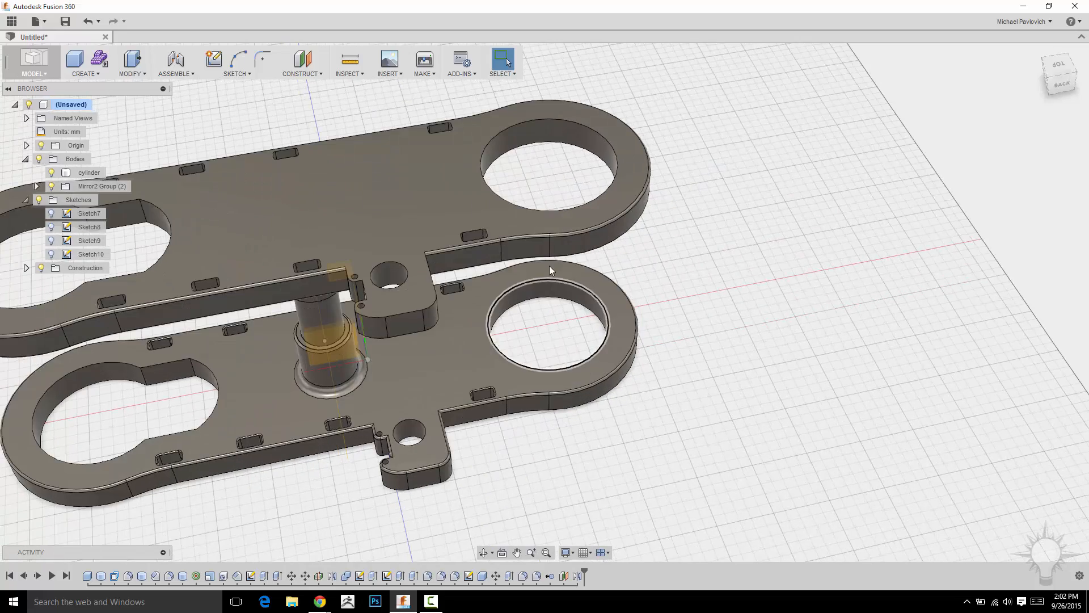
shift+middle_drag(745, 321, 565, 293)
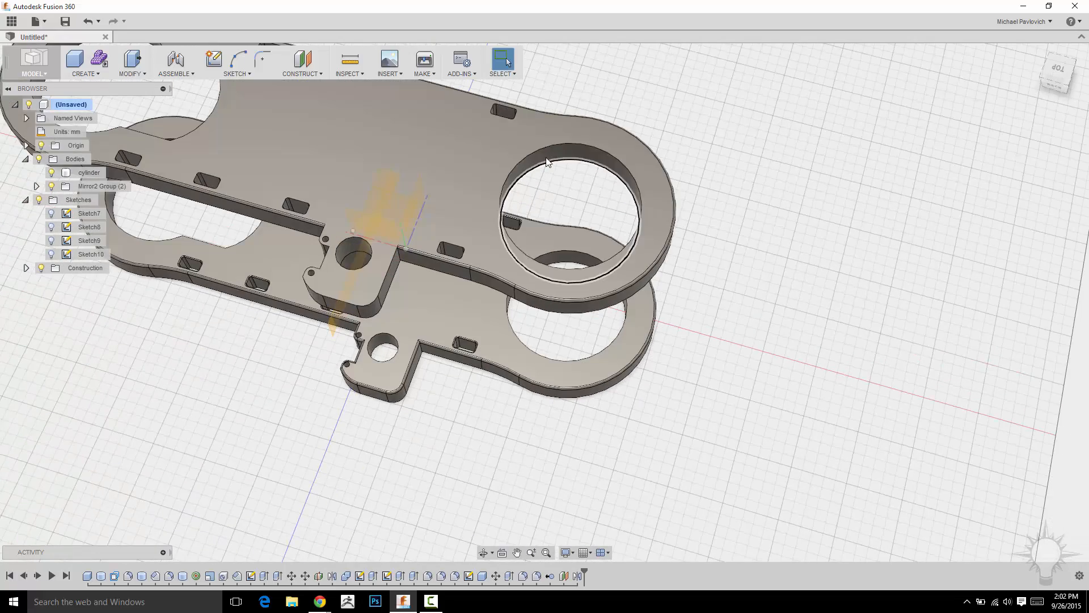
Start a sketch on the upper plate's top face and hide the bodies.
shift+middle_drag(859, 292, 876, 388)
scroll(877, 388, down, 2)
shift+middle_drag(875, 316, 857, 353)
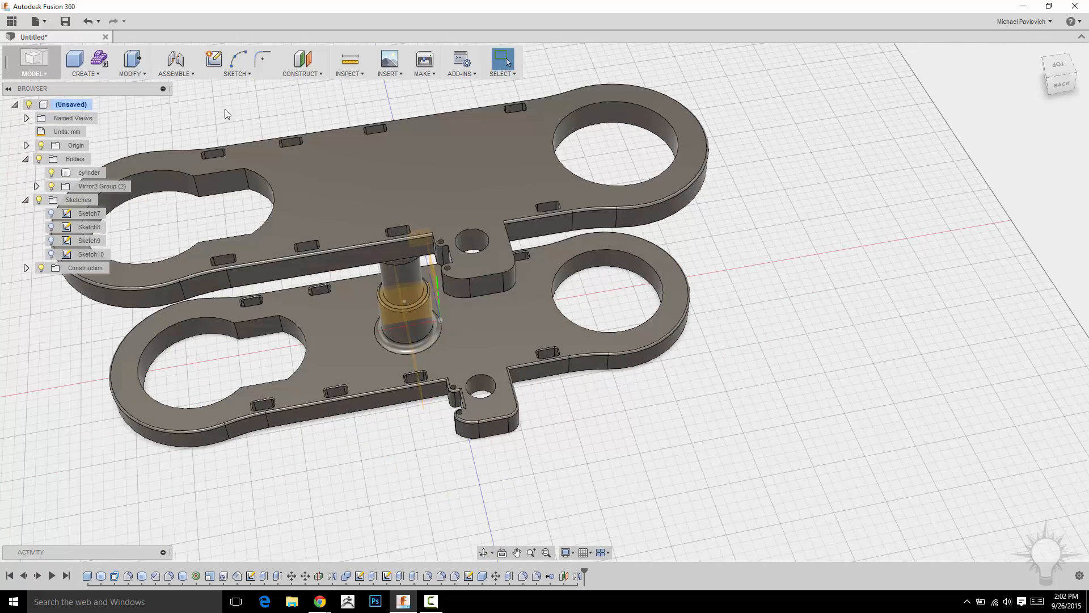
click(233, 77)
click(232, 87)
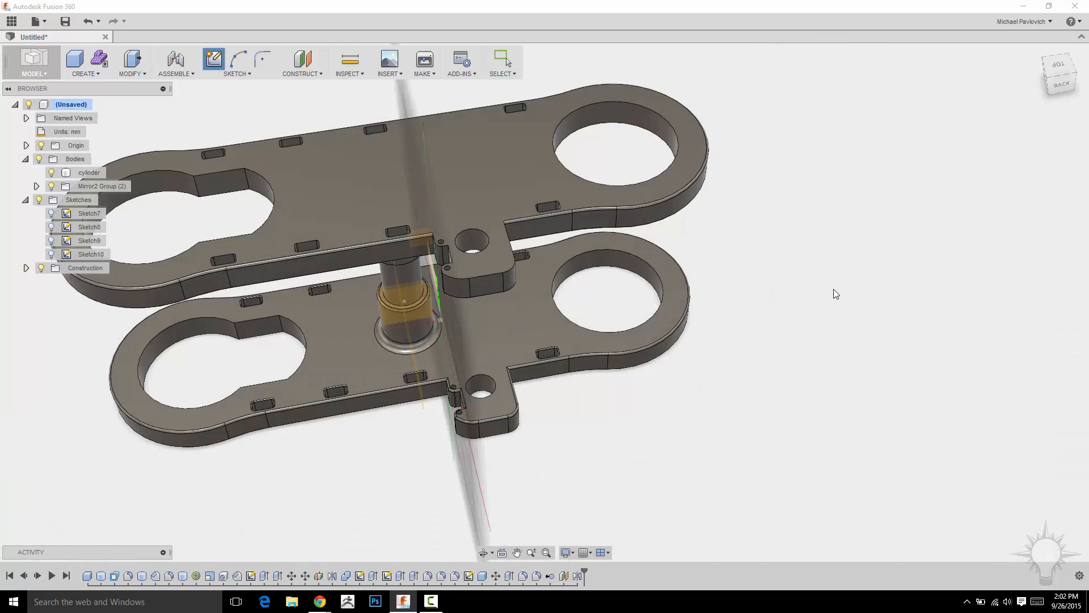
click(531, 155)
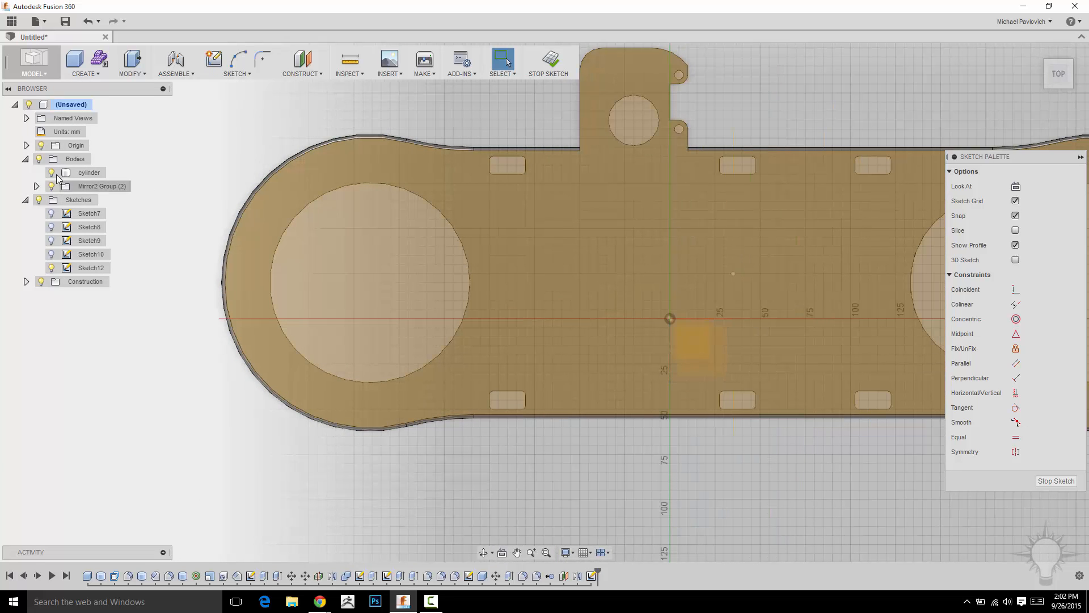
click(39, 160)
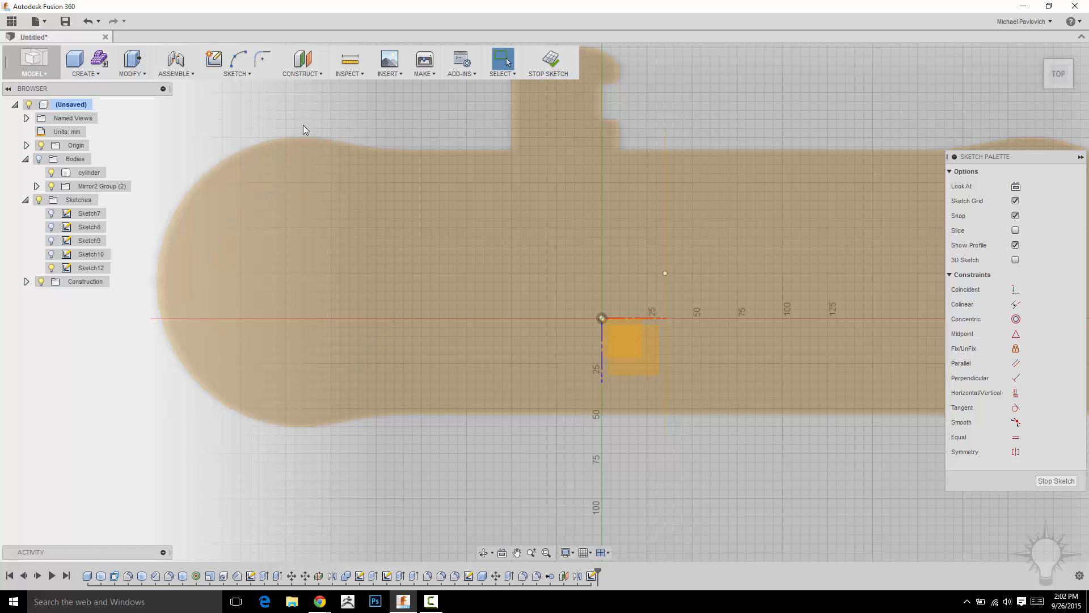
Offset the edge of the upper plate's round end opening outward as a larger concentric circle in the sketch.
key(o)
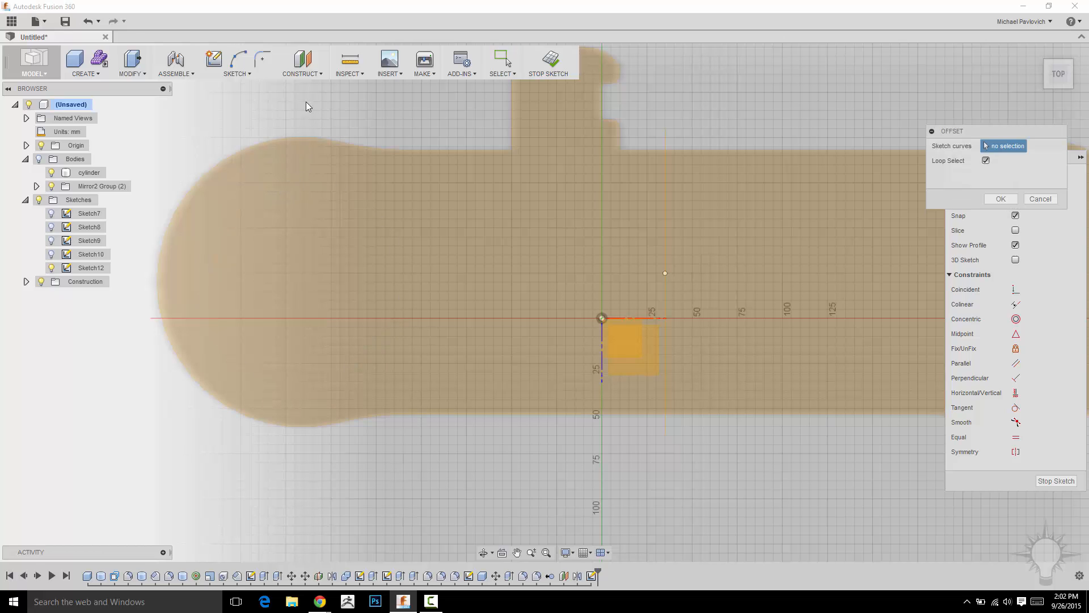
click(252, 72)
click(305, 182)
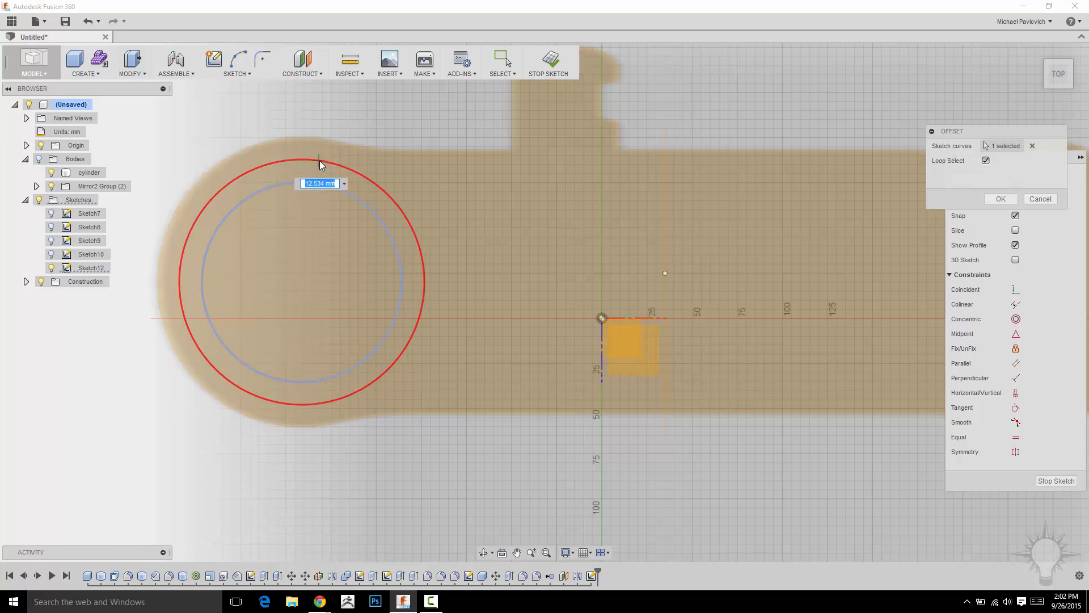
key(Return)
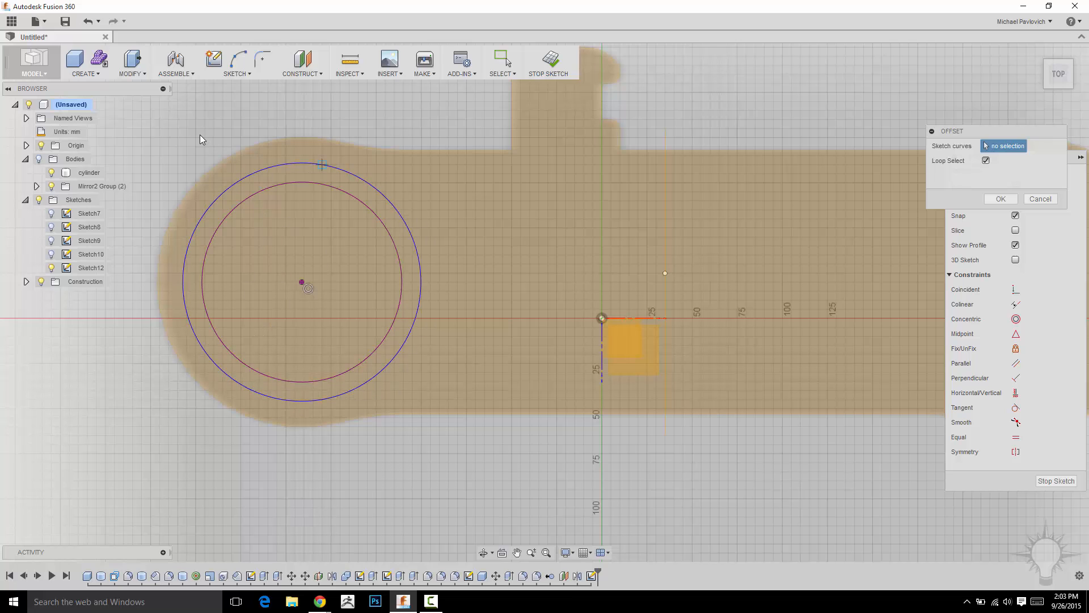
middle_drag(205, 141, 209, 169)
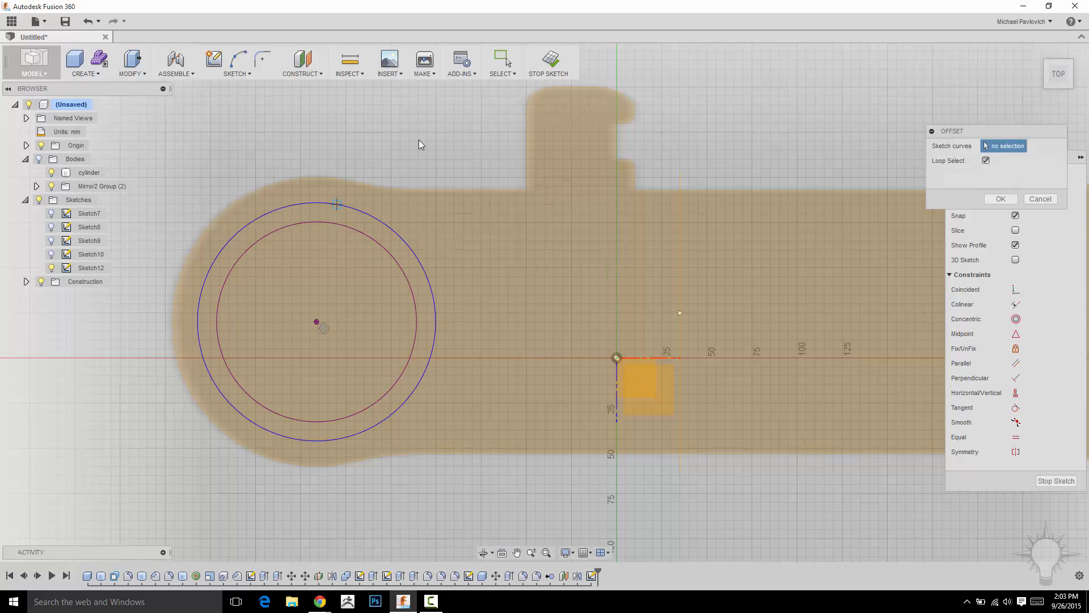
Sketch a circle about 36 mm in diameter centred on the offset circle's inboard side, and trim the offset arc inside it.
key(c)
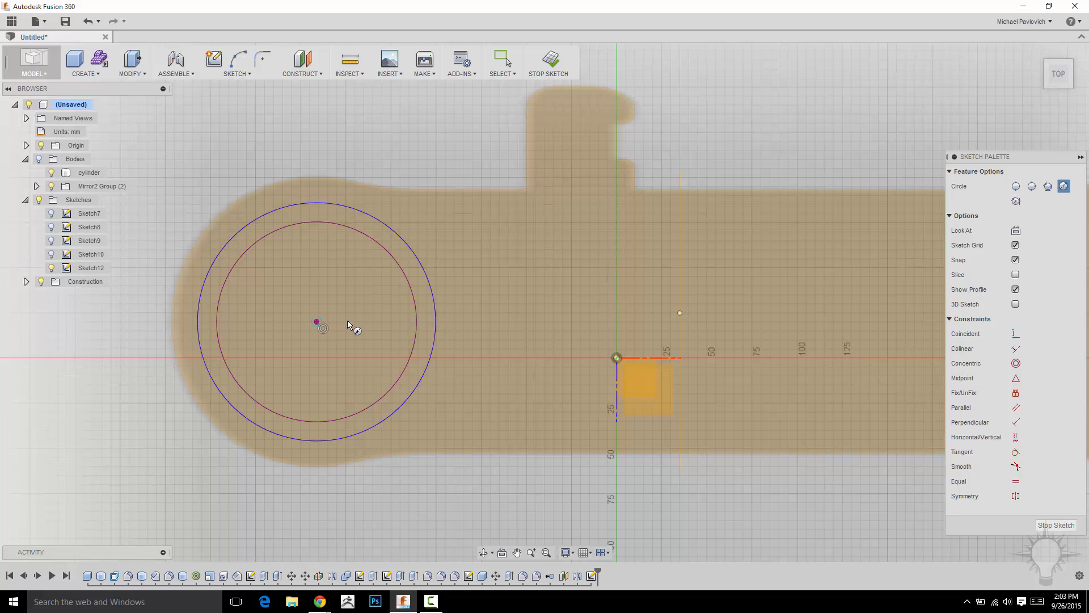
click(437, 322)
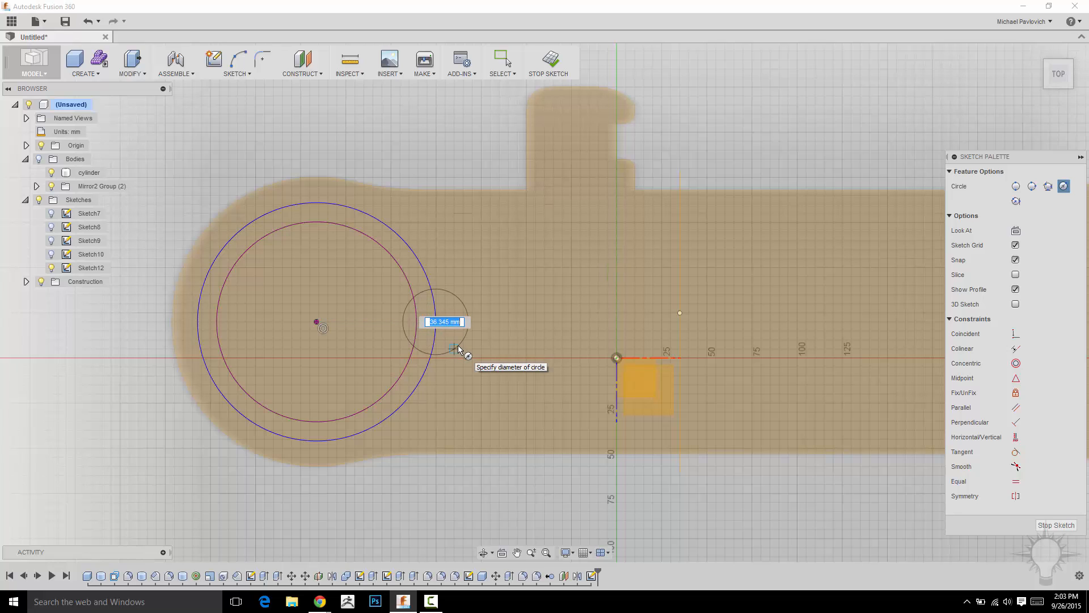
click(458, 345)
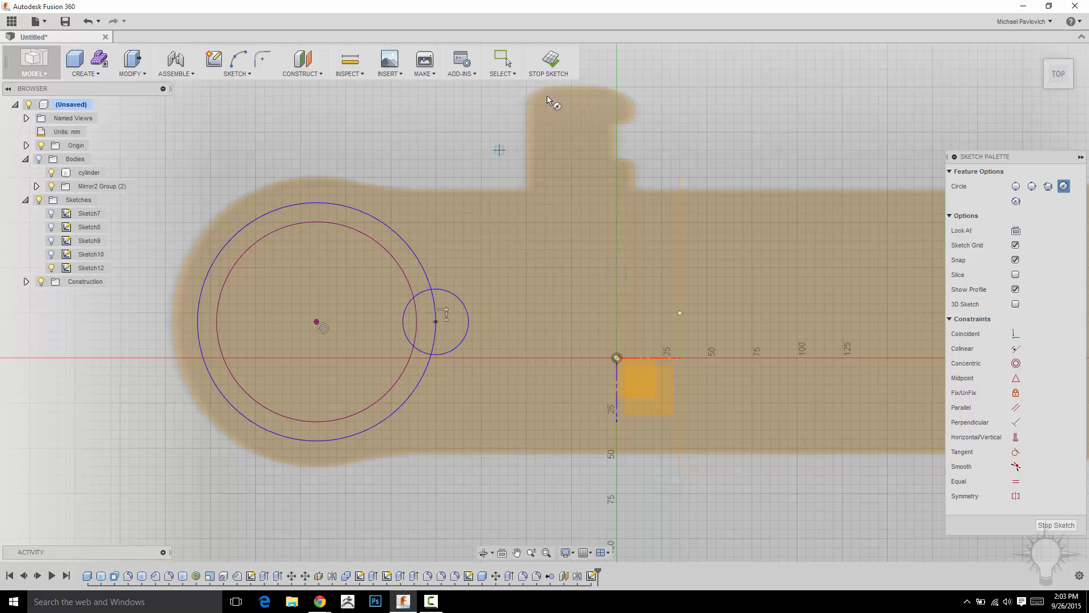
key(Escape)
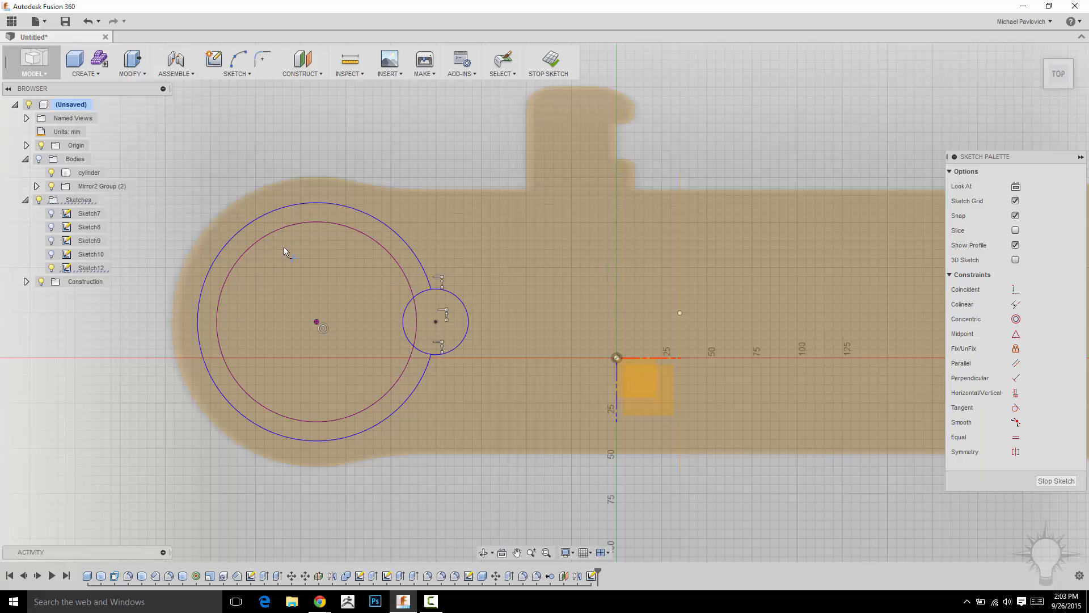
key(Escape)
Delete the projected opening circle and finish the sketch with the bodies shown again.
click(327, 223)
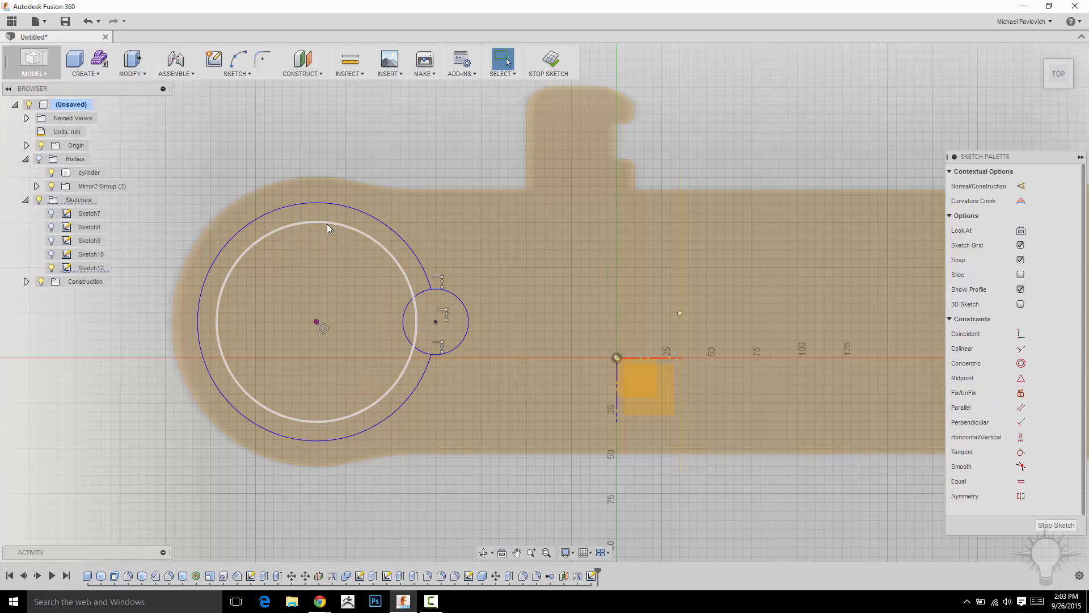
key(Delete)
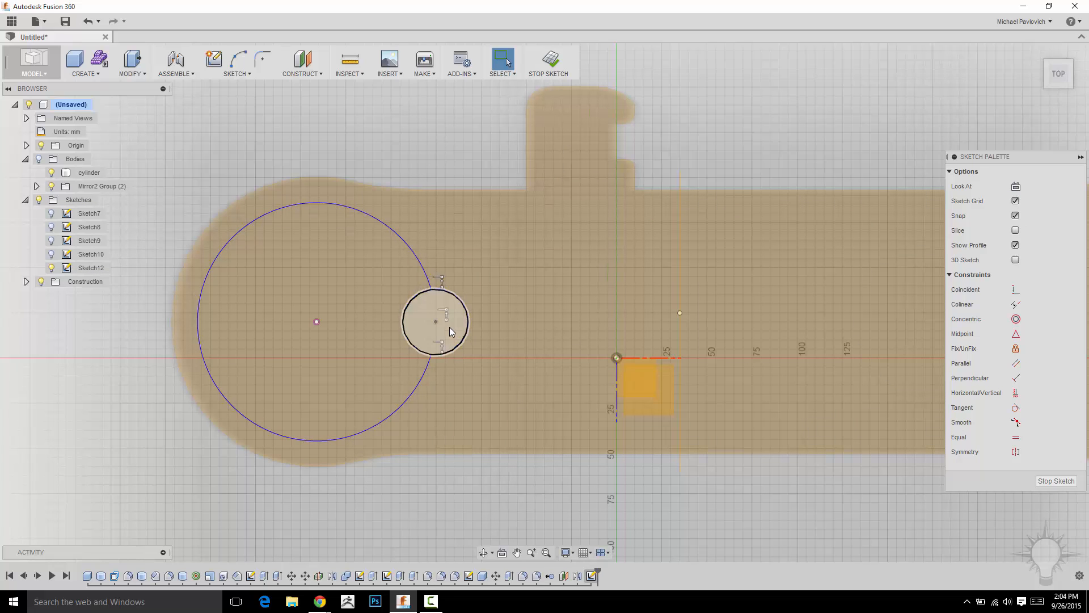
click(548, 64)
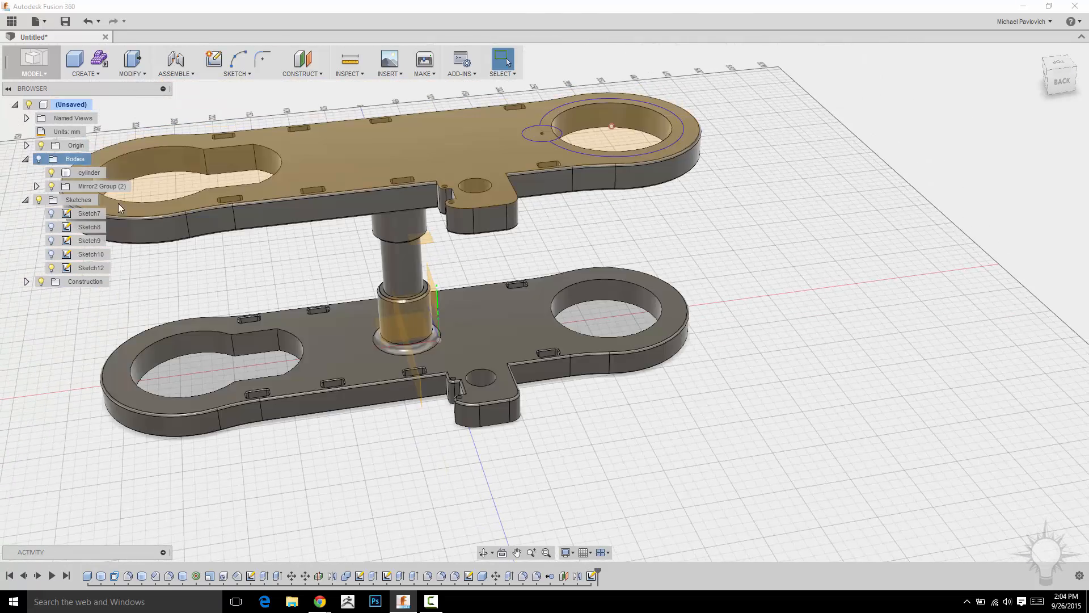
Set up an extrusion of the small circle downward from the upper plate, with its extent set To the lower plate.
scroll(684, 306, up, 5)
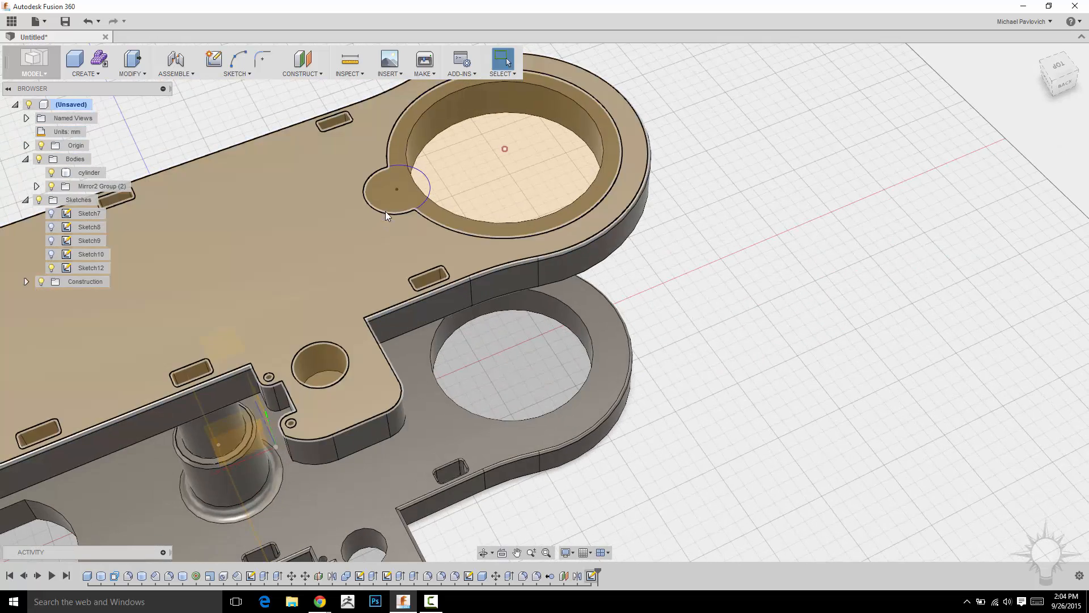
click(381, 203)
right_click(381, 202)
click(368, 248)
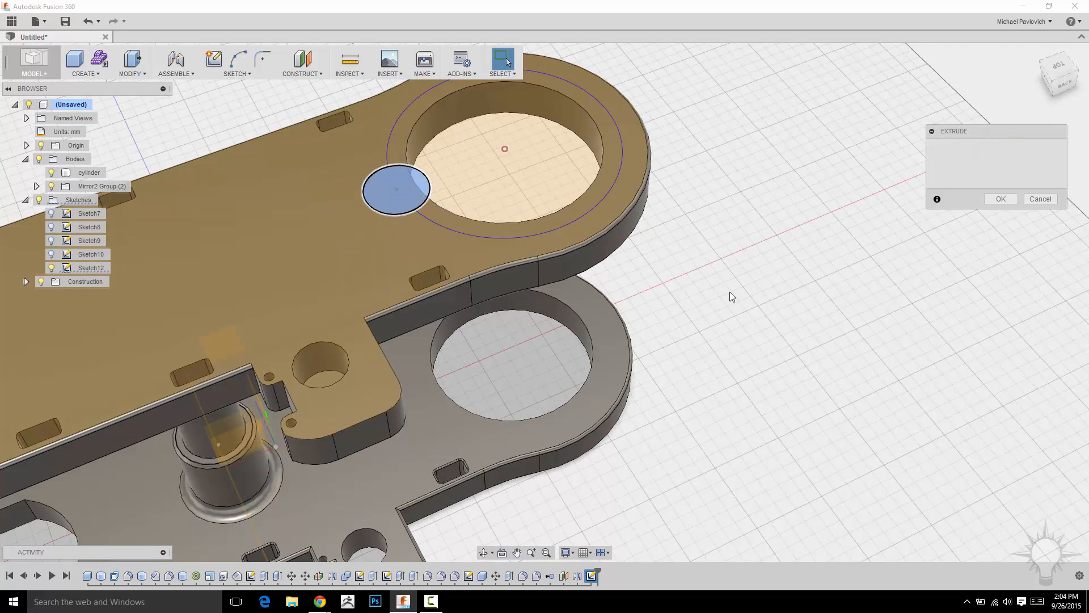
drag(400, 119, 418, 481)
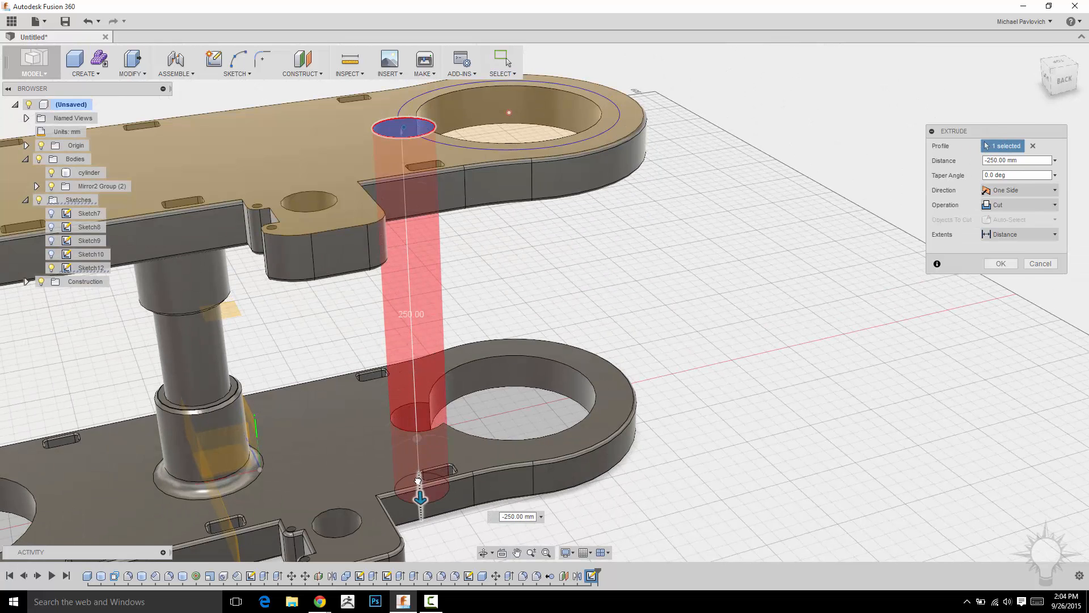
click(1016, 234)
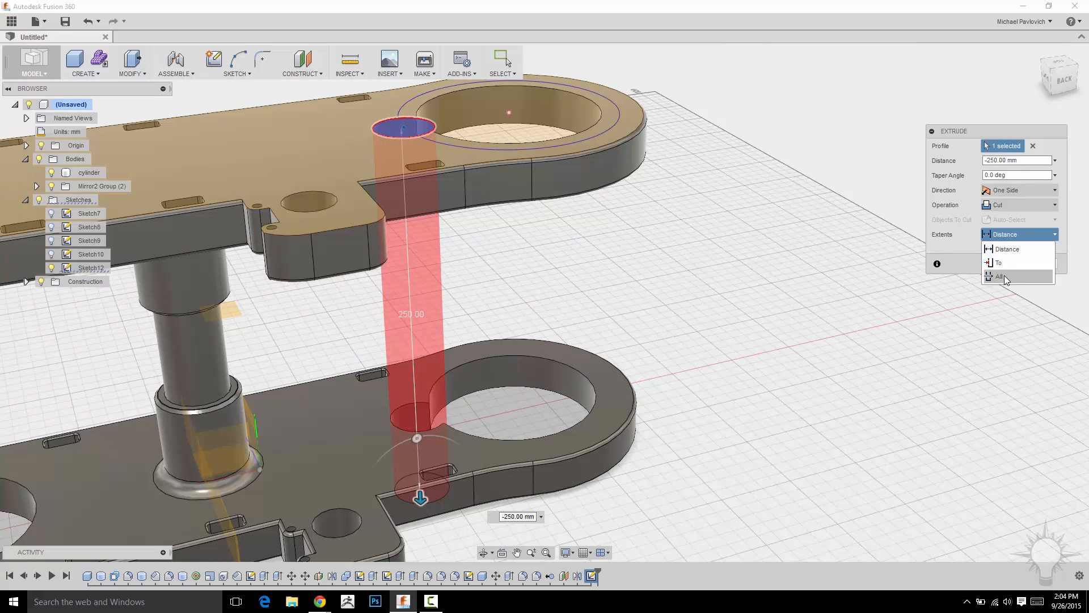
click(984, 265)
shift+middle_drag(758, 280, 739, 314)
click(455, 355)
Set the extrusion's operation to New Body and create the column between the two plates.
click(1019, 204)
click(1001, 220)
scroll(787, 225, down, 3)
middle_drag(786, 227, 630, 307)
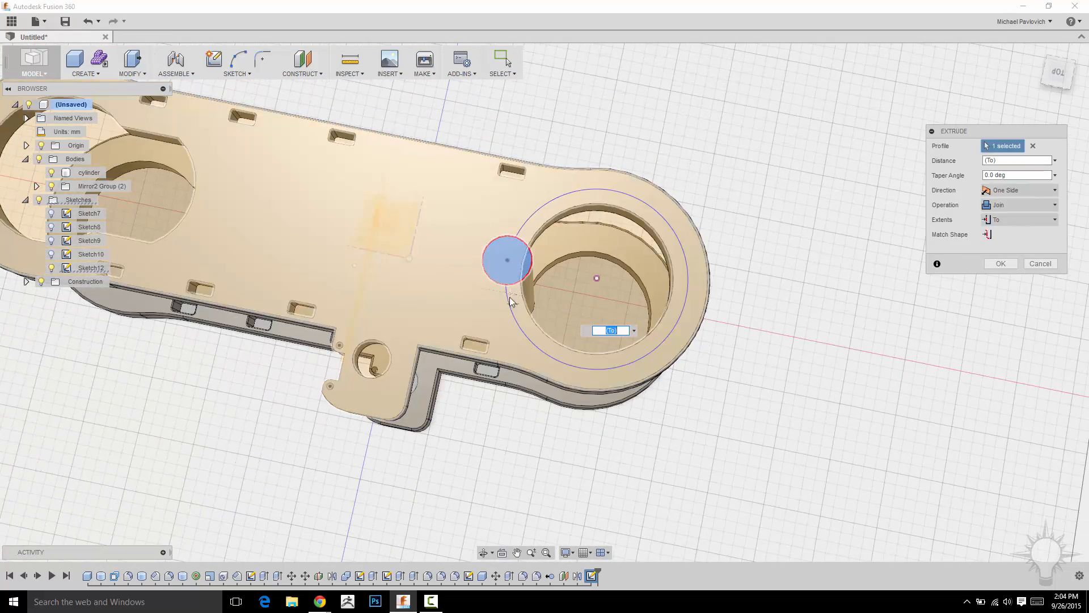
shift+middle_drag(765, 430, 753, 374)
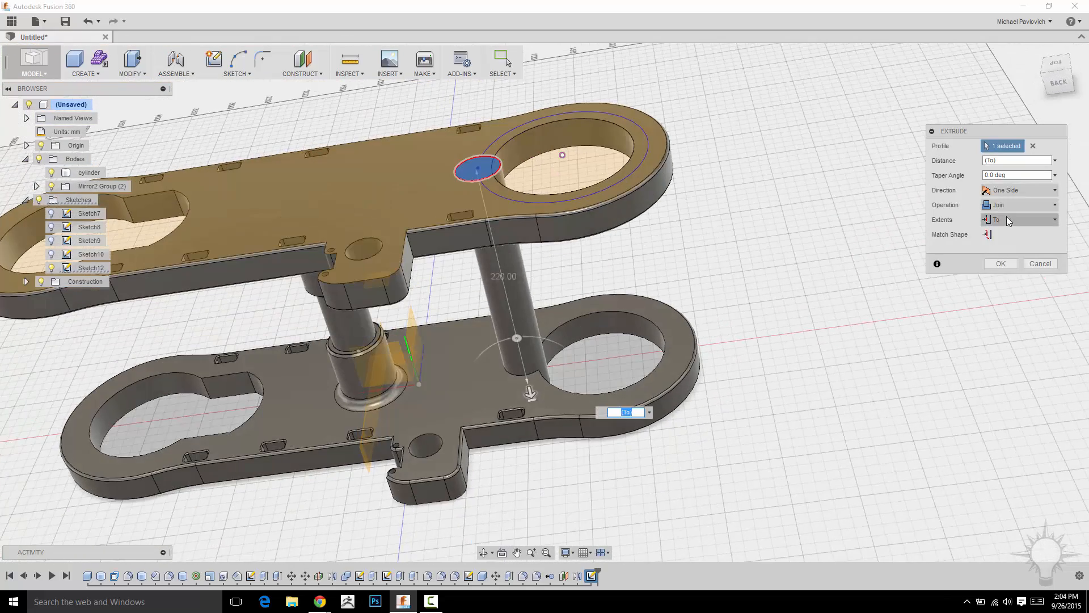
click(1019, 205)
click(1009, 260)
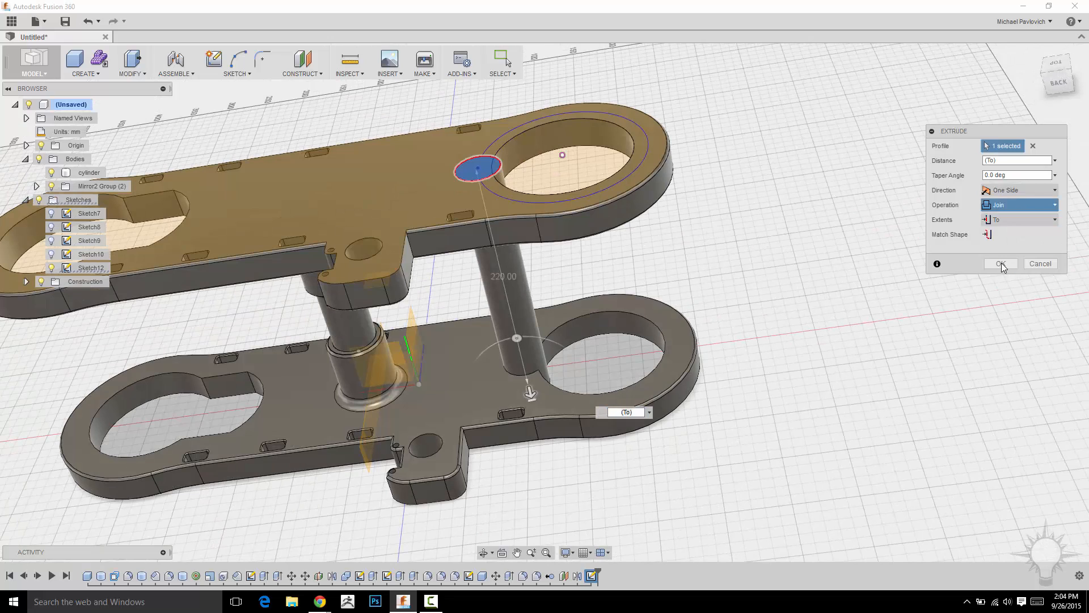
key(Return)
Set up a circular body pattern of the column, using the upper plate's round opening edge as the axis.
shift+middle_drag(812, 292, 763, 324)
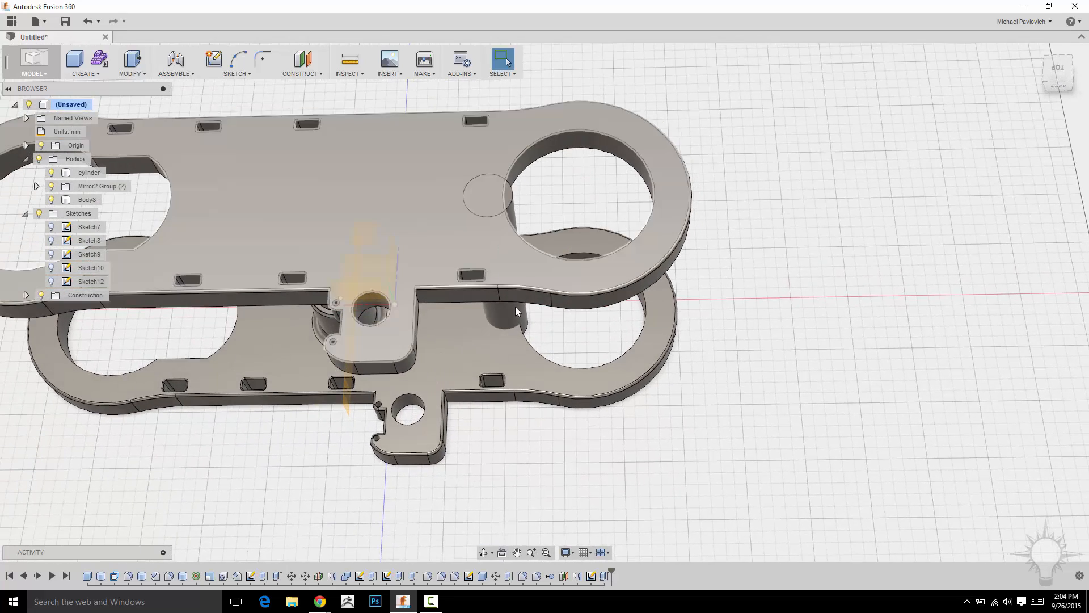
click(488, 196)
shift+middle_drag(749, 317, 783, 255)
click(91, 75)
mouse_move(108, 278)
click(172, 294)
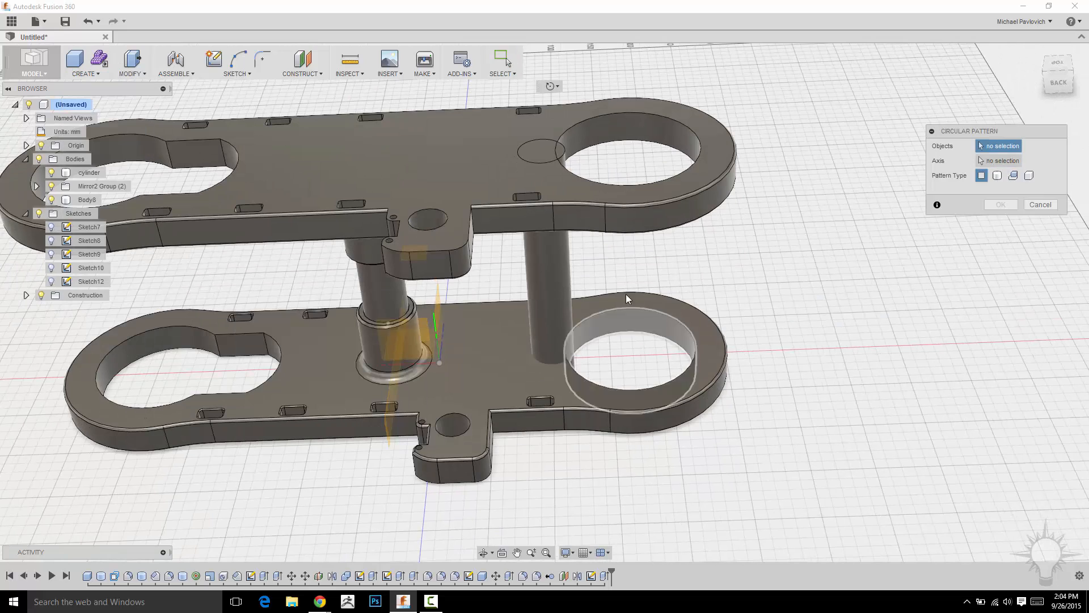
click(997, 177)
click(557, 278)
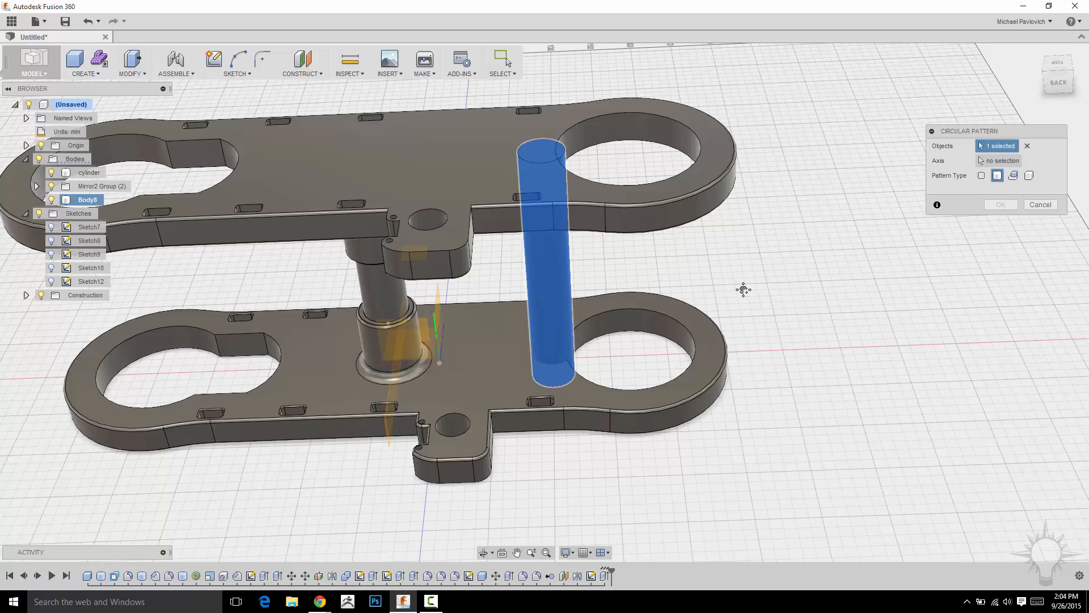
middle_drag(744, 289, 653, 318)
click(998, 161)
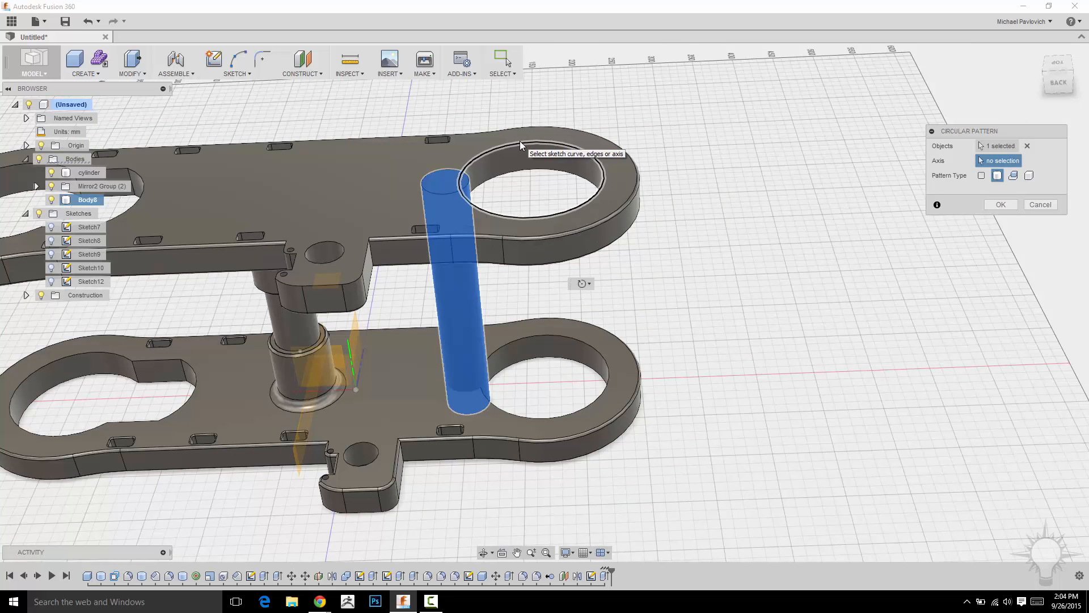
click(499, 148)
Try a quantity of 12 for the circular pattern of columns.
shift+middle_drag(705, 243, 573, 239)
drag(559, 232, 502, 221)
drag(566, 241, 467, 207)
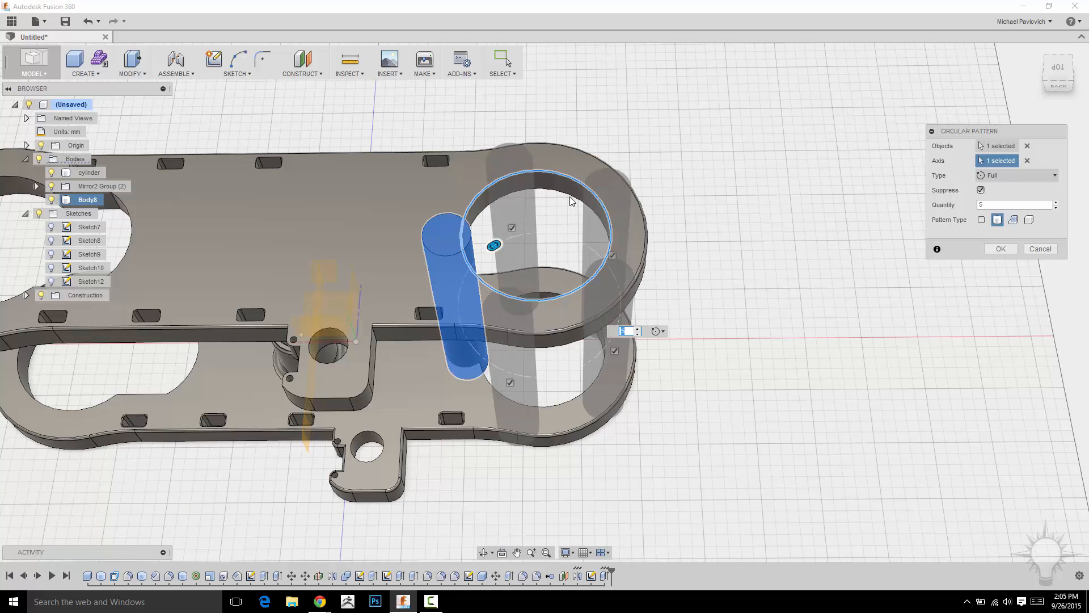
click(310, 73)
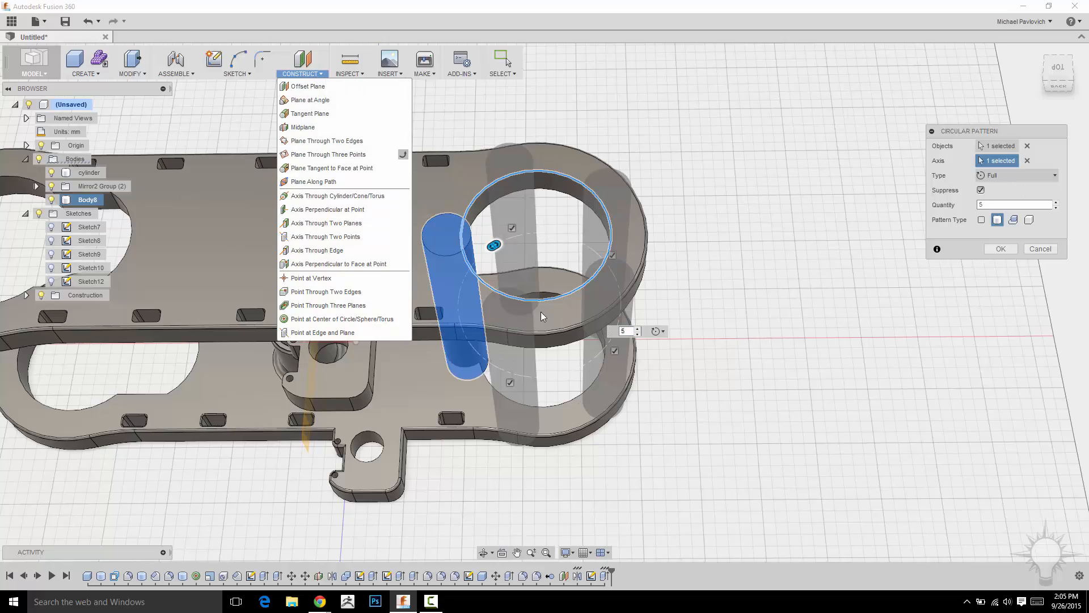
shift+middle_drag(768, 137, 789, 215)
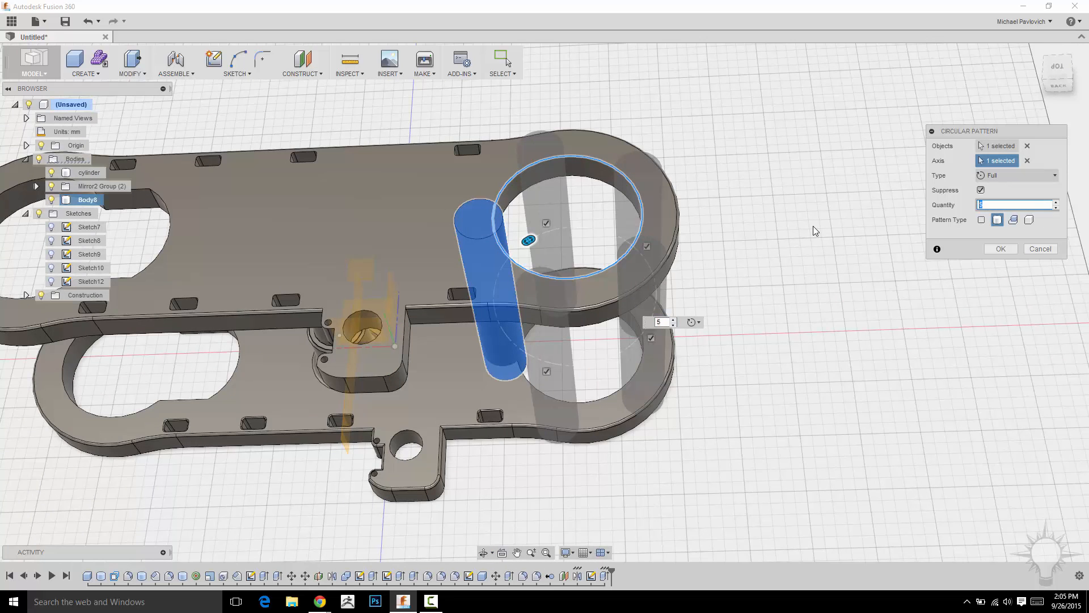
text(12)
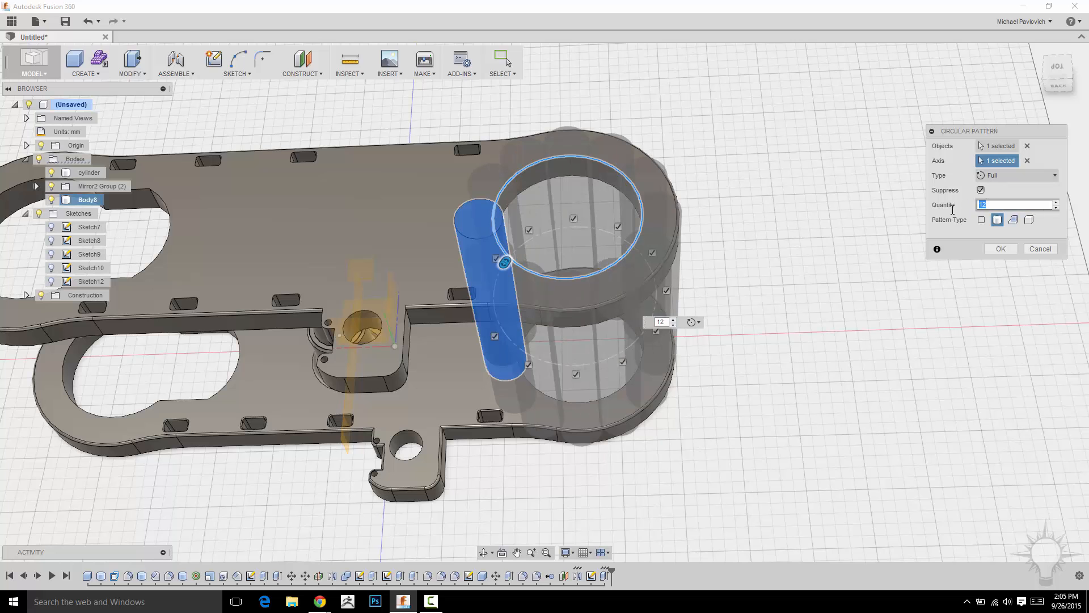
Set the circular pattern's quantity to 5 and create the ring of columns.
shift+middle_drag(781, 207, 637, 331)
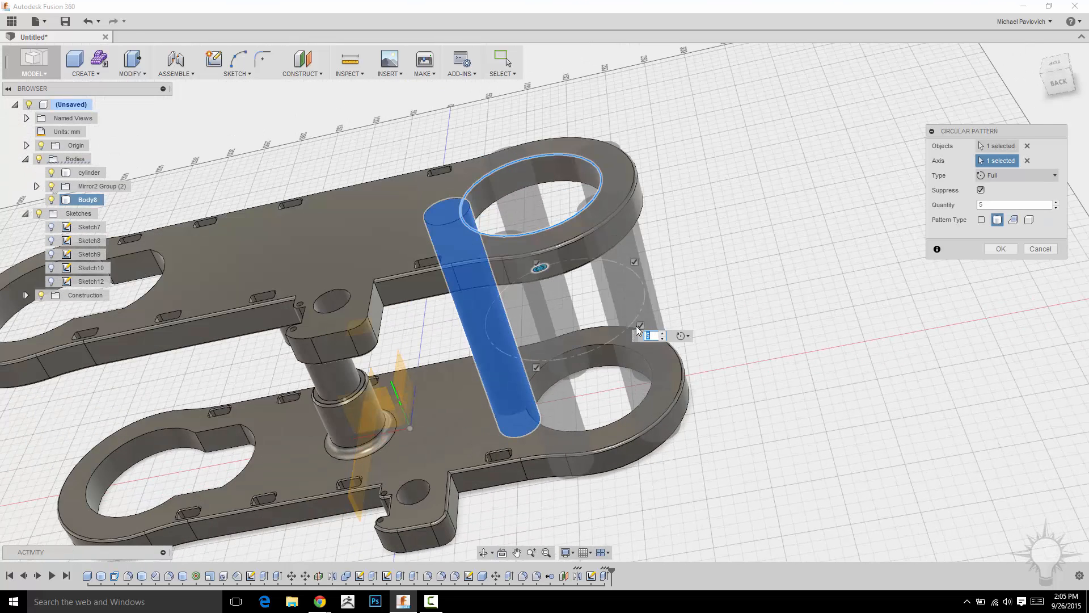
shift+middle_drag(839, 293, 943, 242)
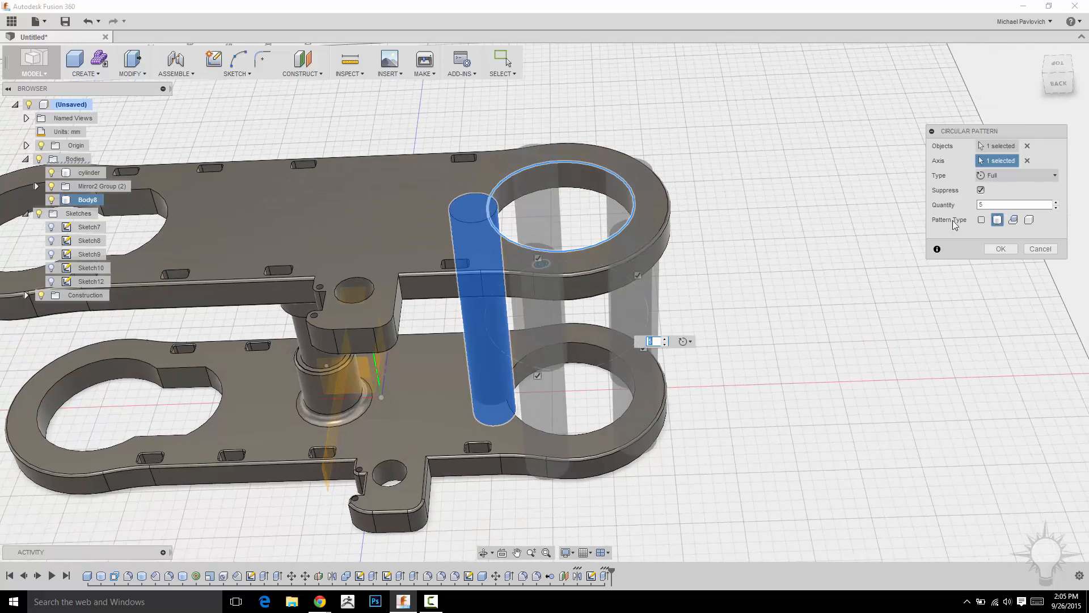
click(1000, 248)
shift+middle_drag(808, 268, 830, 259)
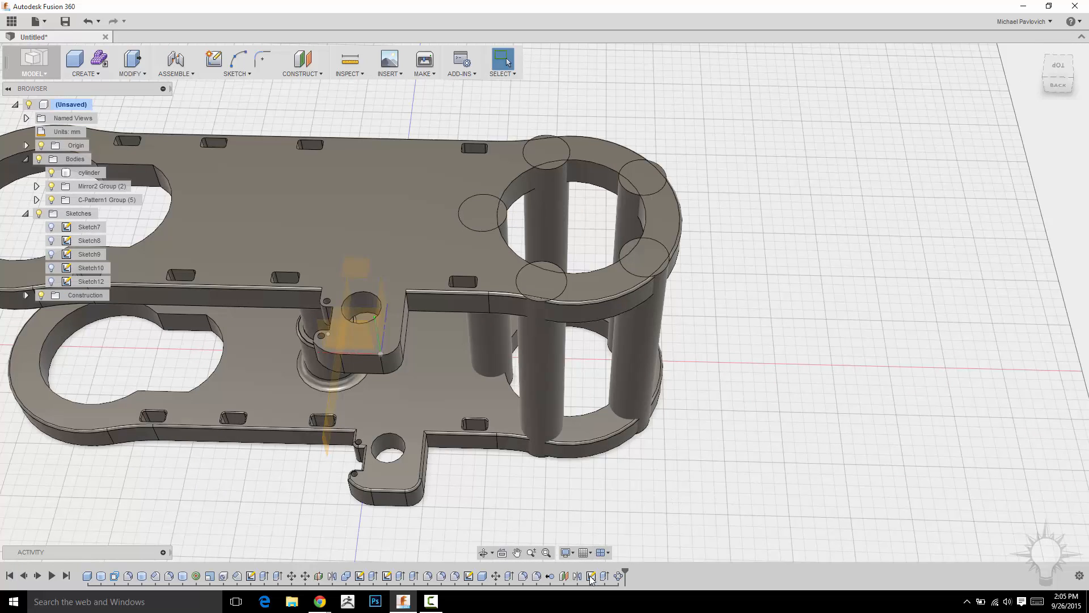
Reopen the column sketch, Sketch12, and offset the column's circle inward to make a smaller concentric circle.
right_click(81, 284)
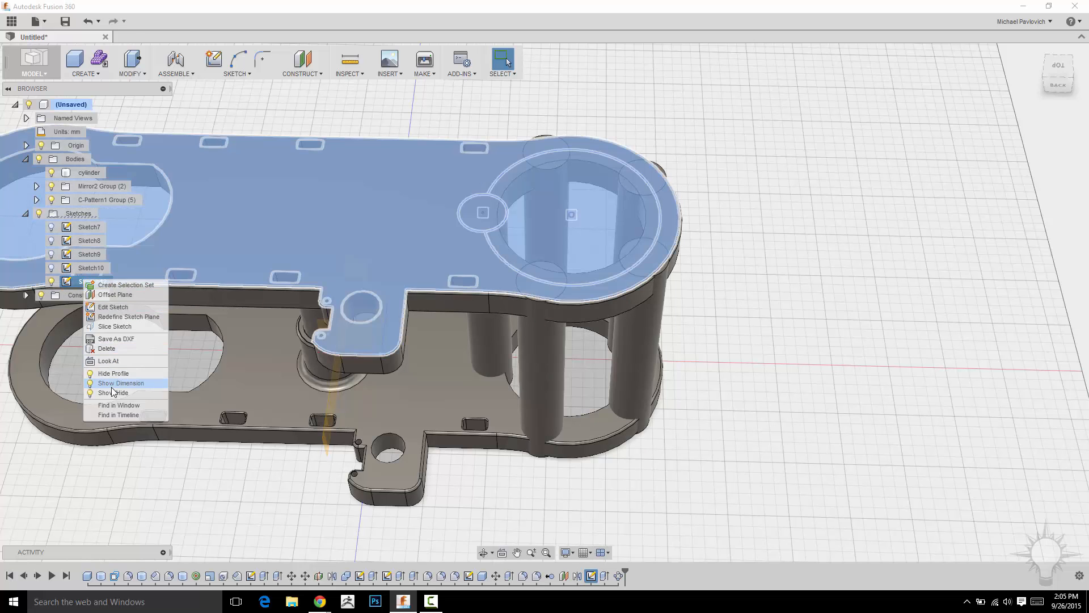
click(113, 307)
scroll(534, 143, up, 8)
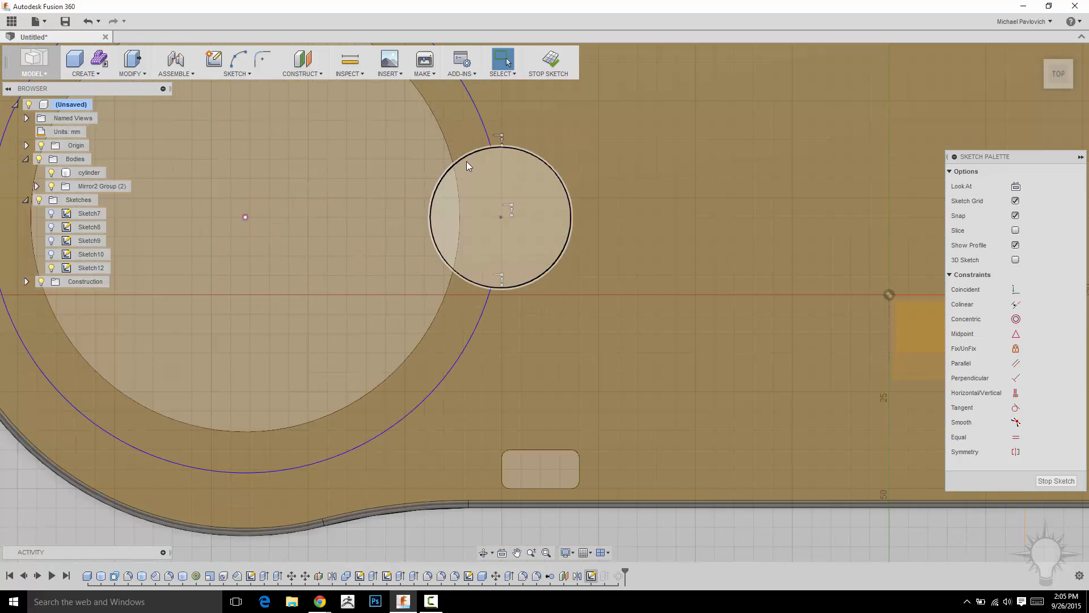
click(469, 158)
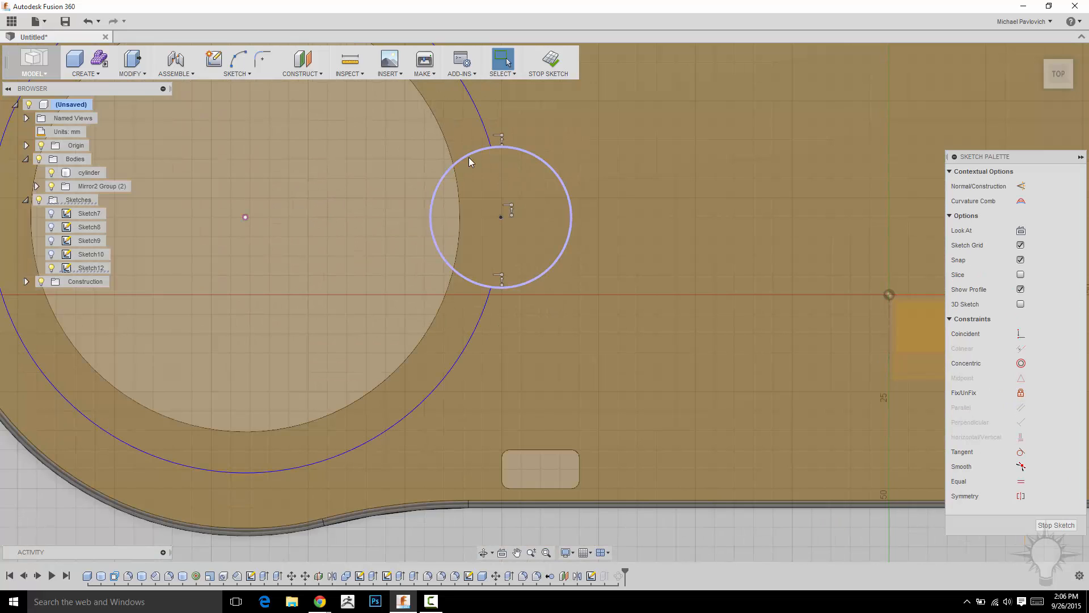
key(o)
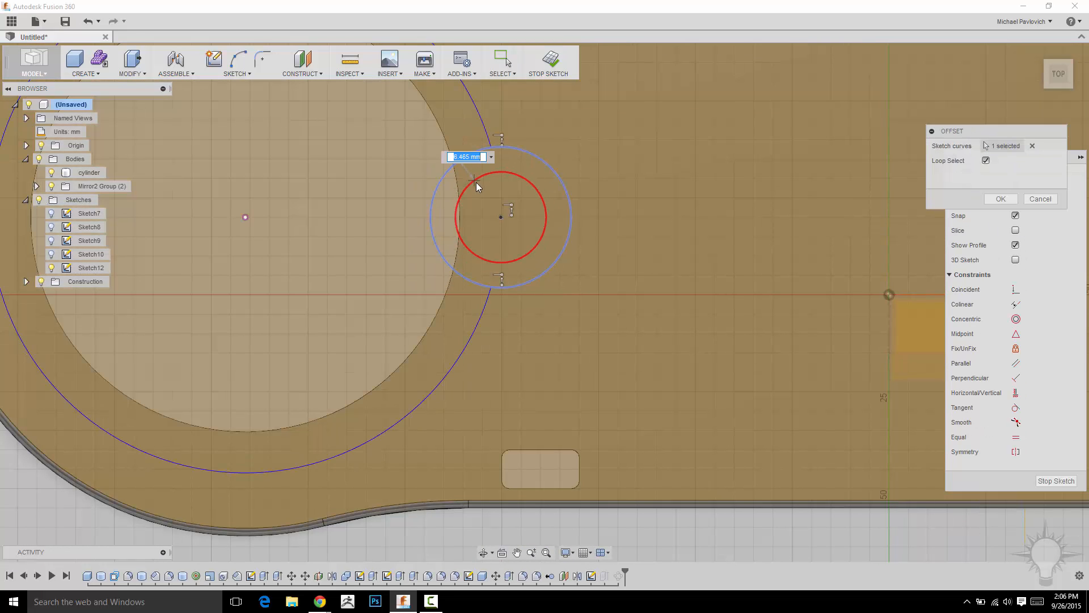
click(479, 188)
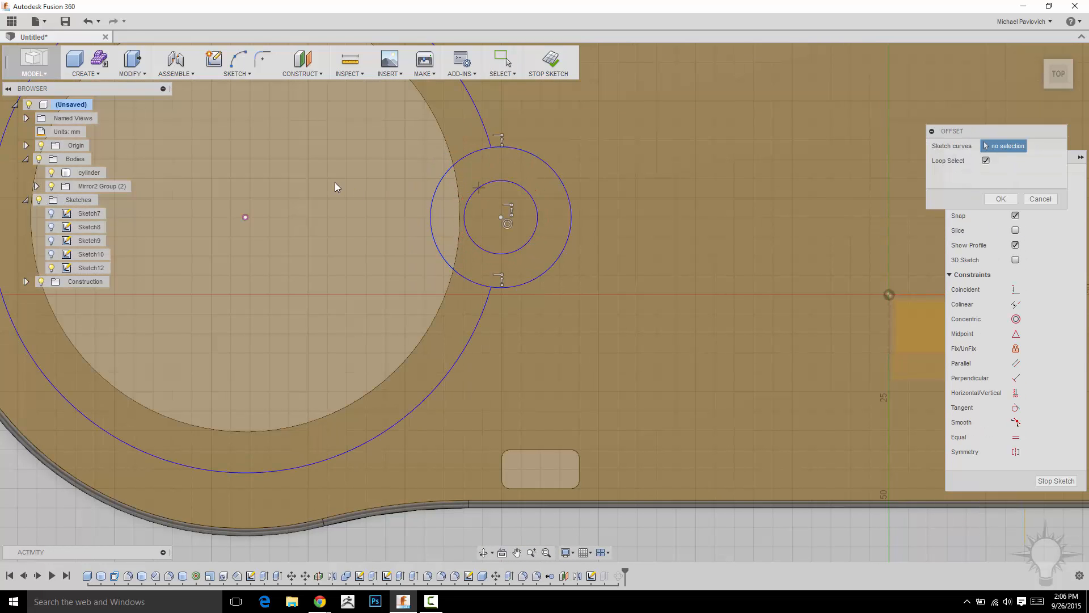
Trim away the original column circle and the large circle around the opening, keeping only the small circle, and finish the sketch.
scroll(334, 182, down, 4)
middle_drag(335, 182, 350, 216)
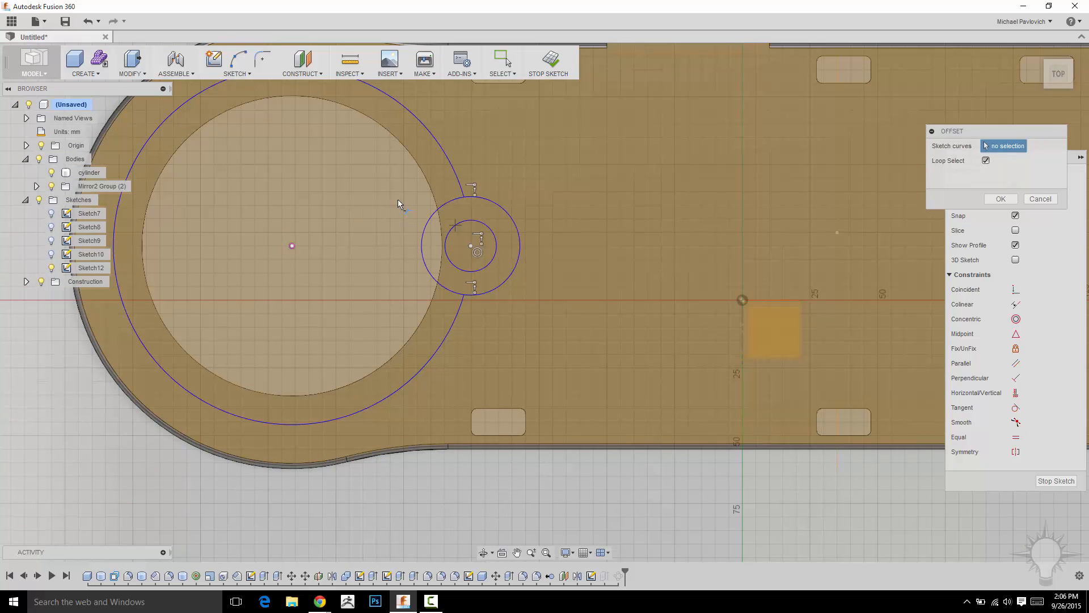
key(t)
click(449, 202)
click(464, 185)
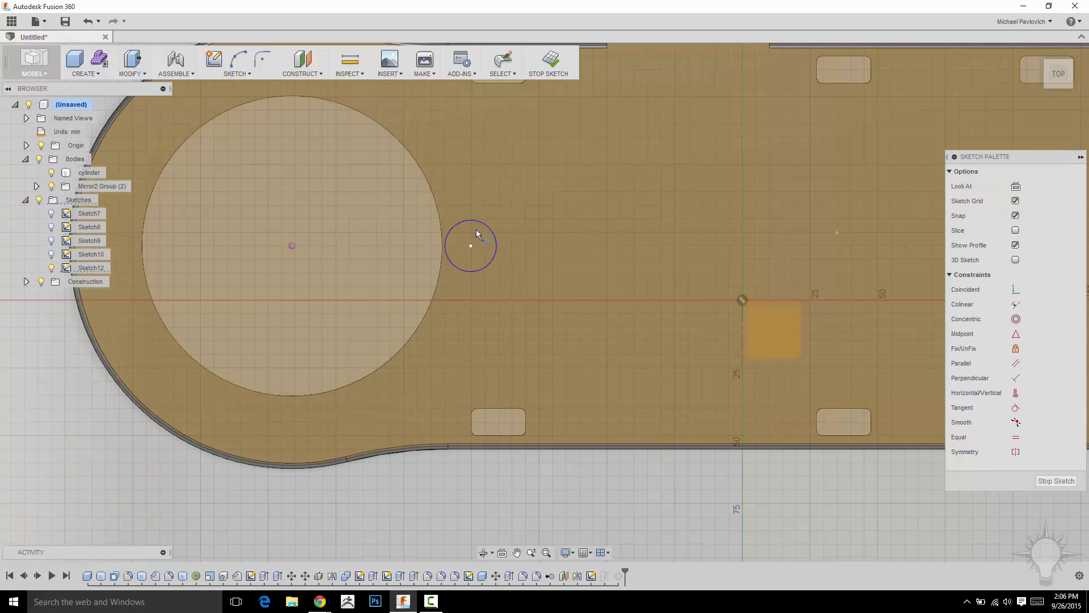
click(549, 59)
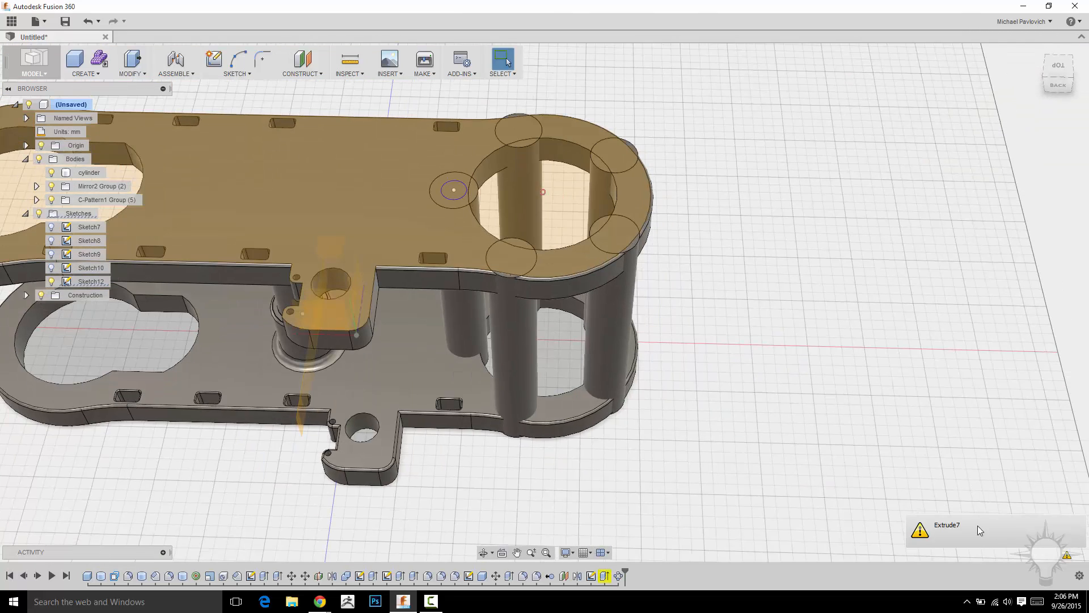
Roll the history back to just after the column sketch and delete all features after that point.
shift+middle_drag(741, 459, 746, 468)
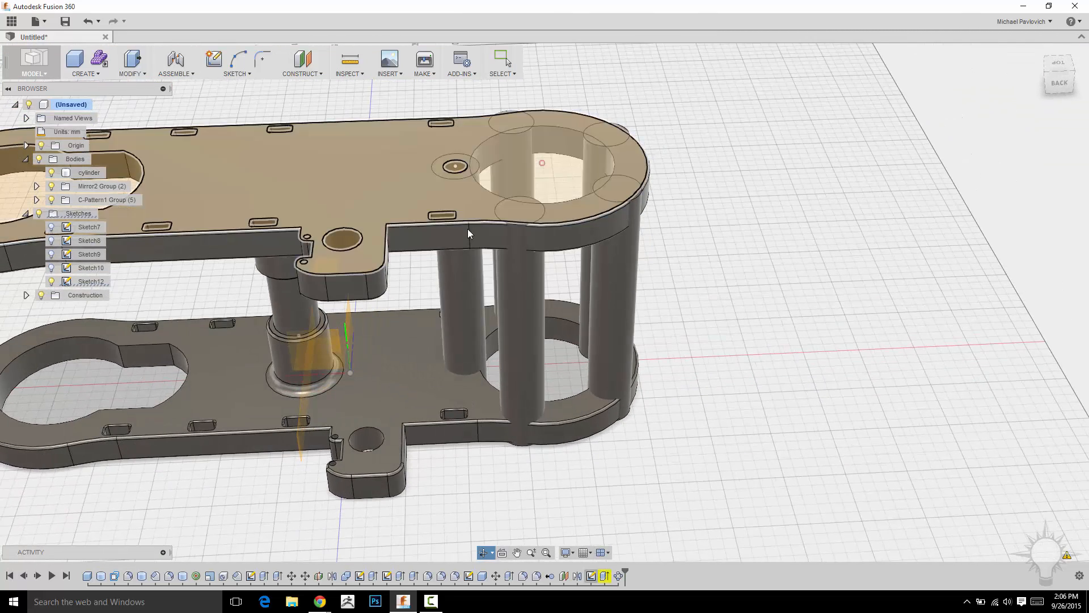
mouse_move(627, 573)
mouse_down()
mouse_move(600, 575)
mouse_move(606, 583)
mouse_up()
right_click(606, 577)
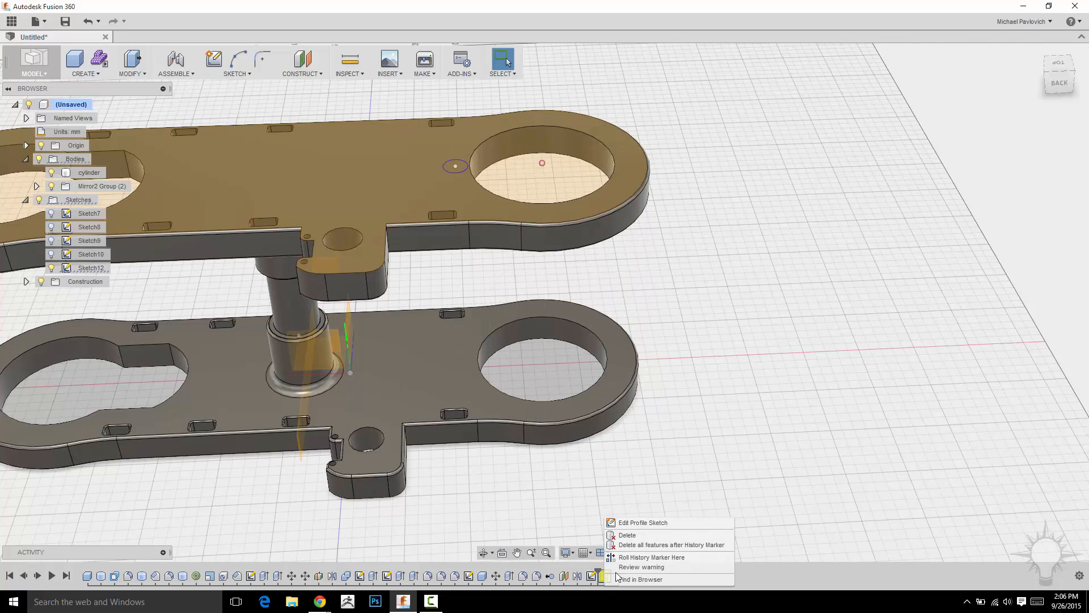
click(637, 545)
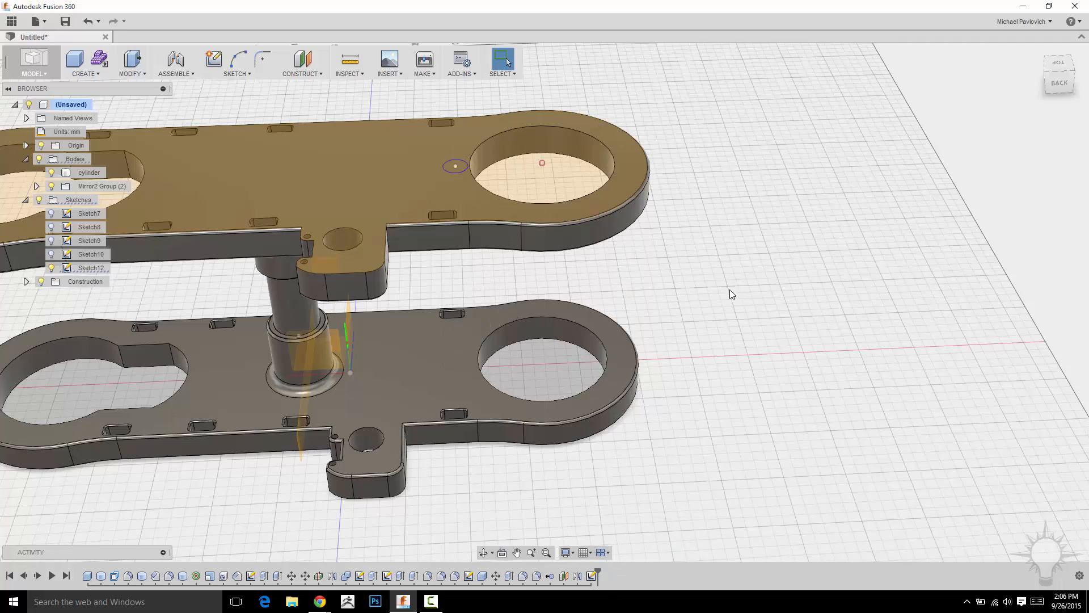
Extrude the small circle on the upper plate 130 mm down toward the lower plate.
scroll(733, 291, up, 4)
middle_drag(690, 290, 829, 386)
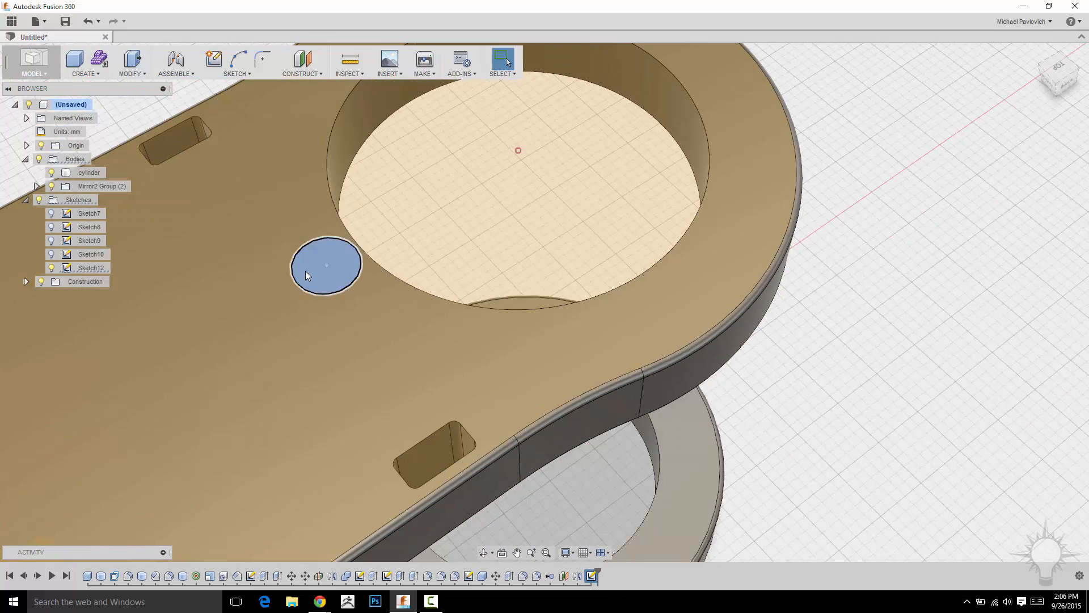
right_click(306, 275)
click(357, 261)
mouse_move(868, 382)
middle_down()
mouse_move(863, 347)
mouse_move(603, 186)
mouse_move(656, 224)
middle_up()
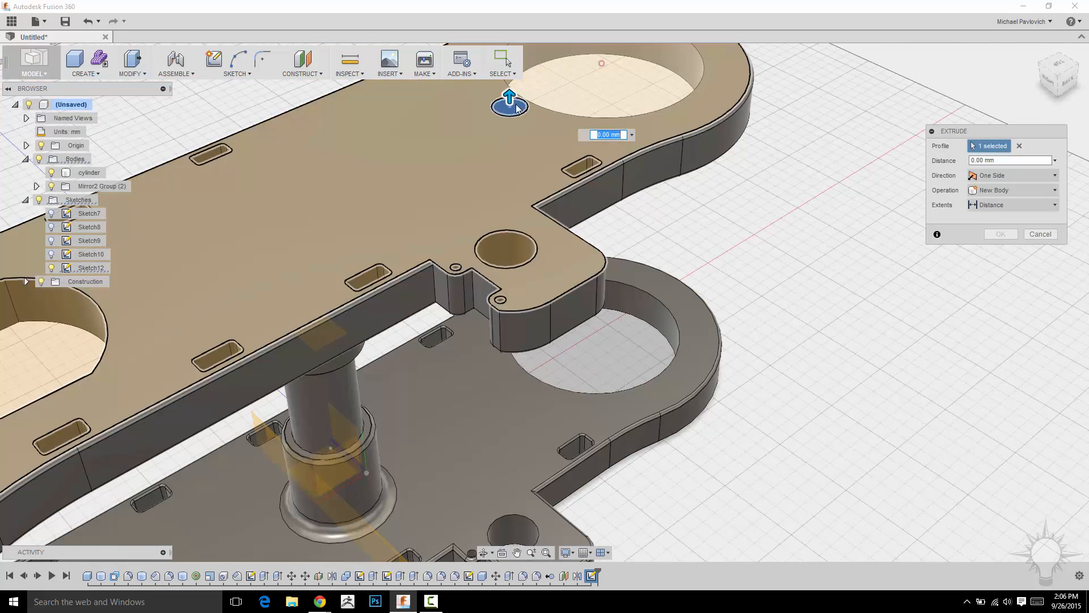
drag(518, 107, 510, 306)
shift+middle_drag(510, 306, 951, 280)
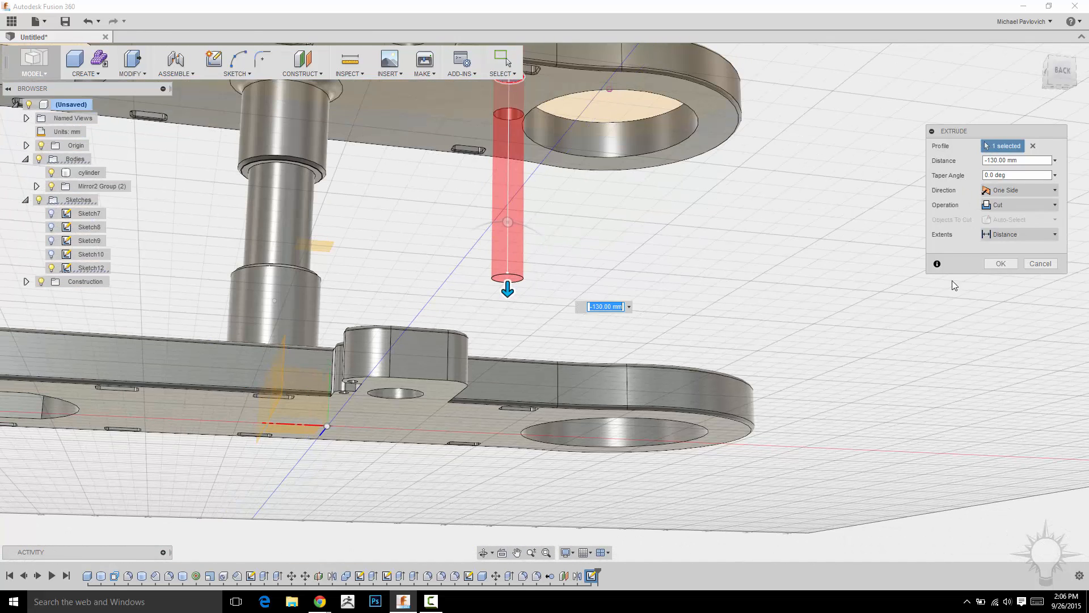
Make the extrusion a New Body that extends to the lower plate's underside, and create the thin column.
click(1008, 204)
click(1004, 255)
click(1004, 221)
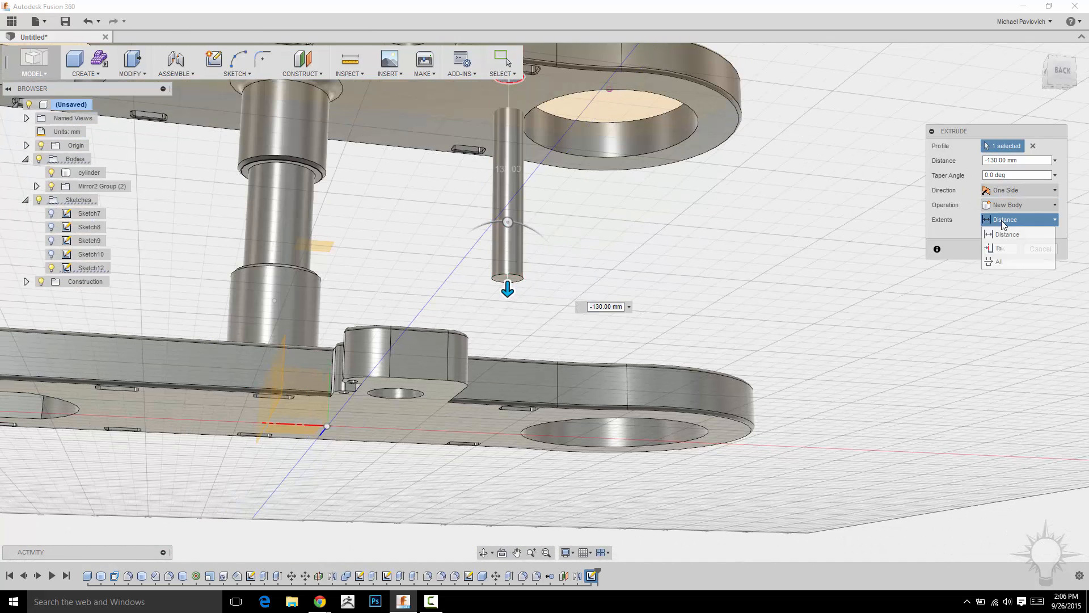
click(1003, 249)
shift+middle_drag(788, 316, 786, 249)
click(440, 380)
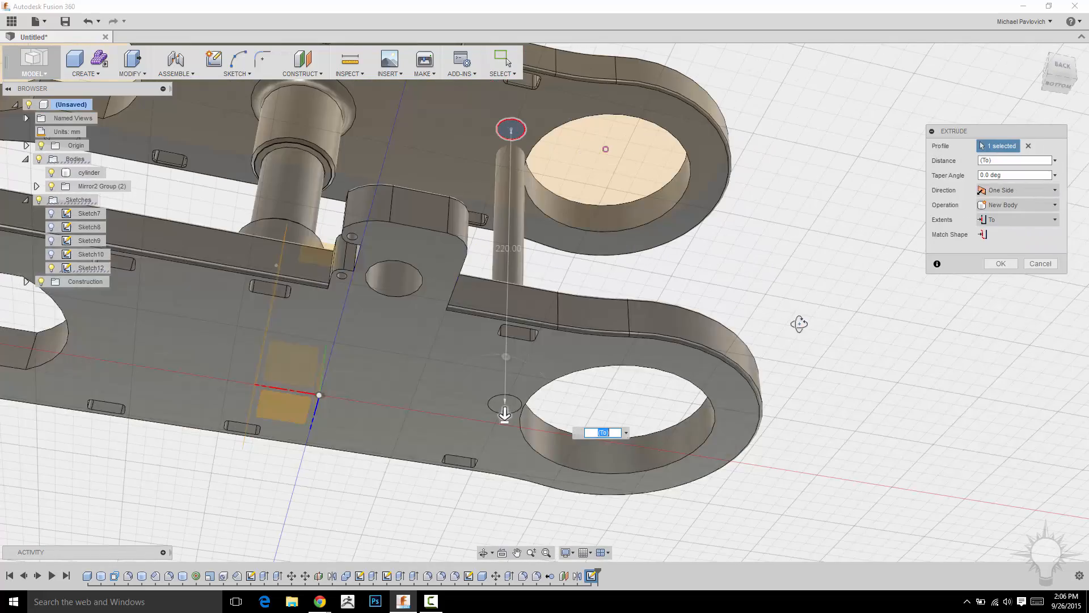
shift+middle_drag(800, 315, 805, 261)
click(1001, 263)
shift+middle_drag(1000, 263, 565, 386)
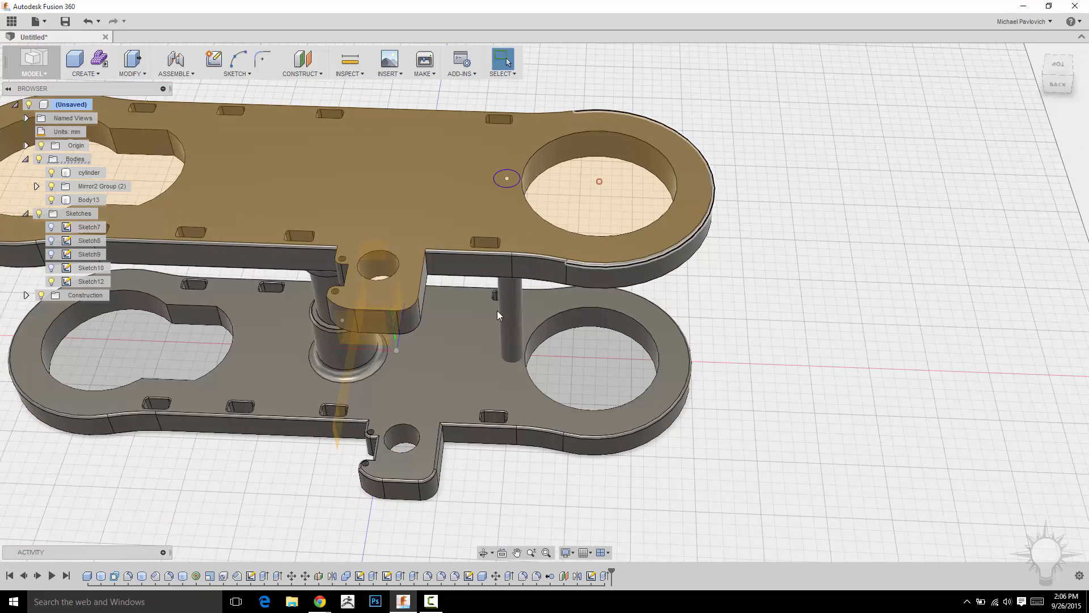
Create a full circular pattern of 5 thin column bodies, using the lower plate's round opening edge as the axis.
shift+middle_drag(951, 339, 971, 287)
click(85, 74)
mouse_move(96, 276)
click(175, 288)
middle_drag(863, 242, 497, 305)
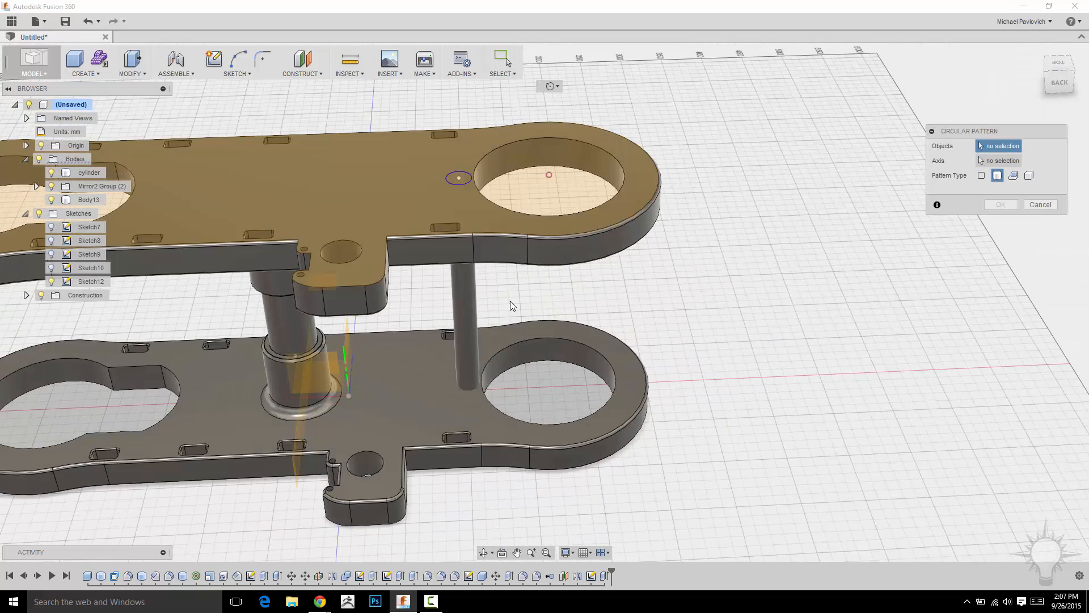
click(460, 301)
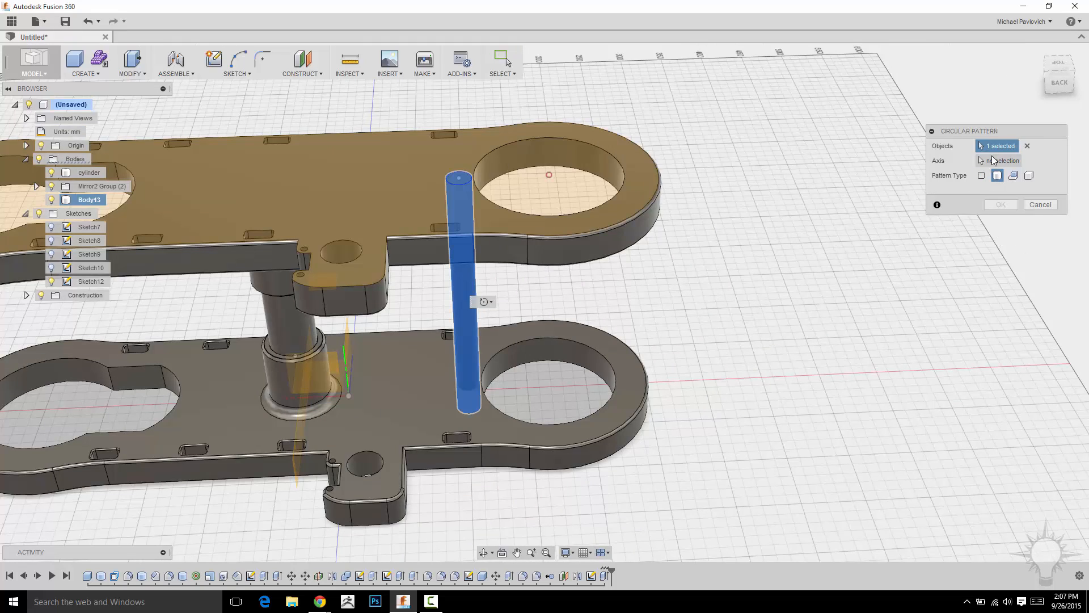
click(993, 163)
click(517, 420)
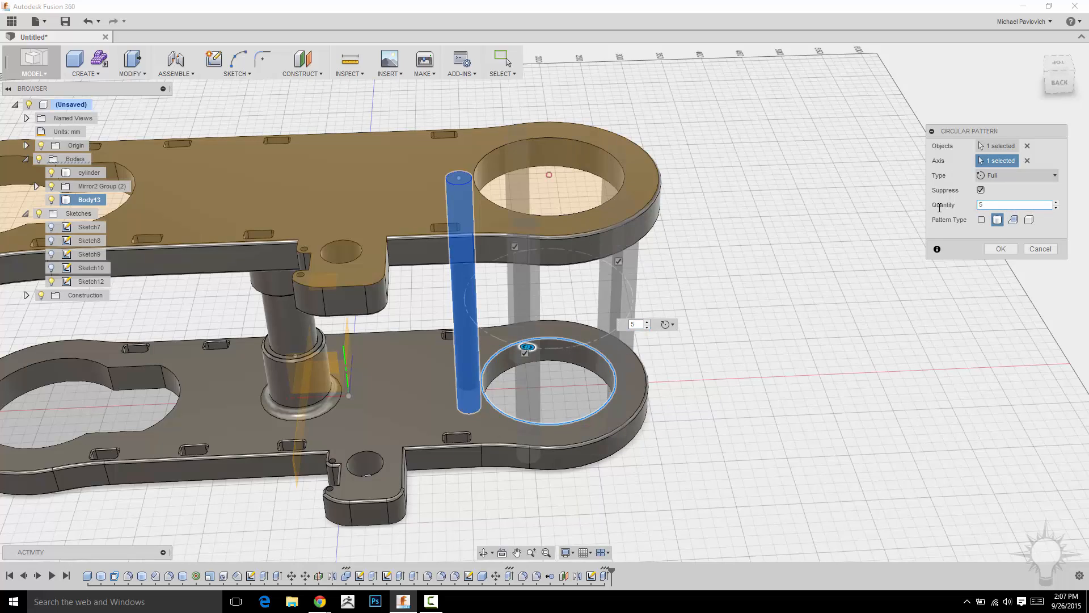
click(999, 249)
Combine the upper plate, the lower plate and the thin columns into one body with the Join operation.
shift+middle_drag(744, 270, 707, 209)
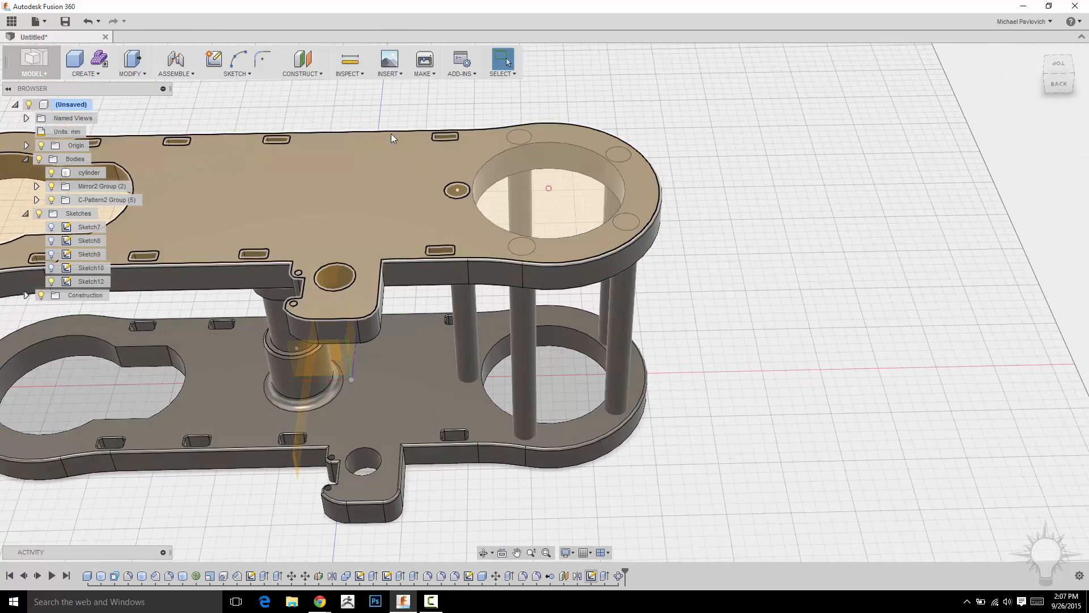
click(134, 74)
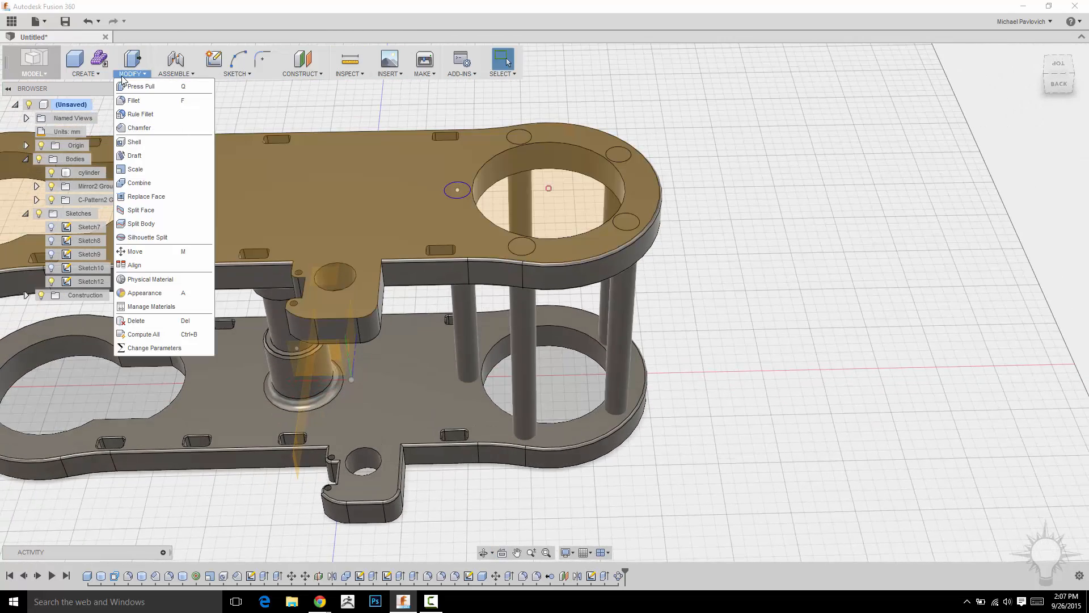
click(146, 182)
shift+middle_drag(753, 211, 764, 225)
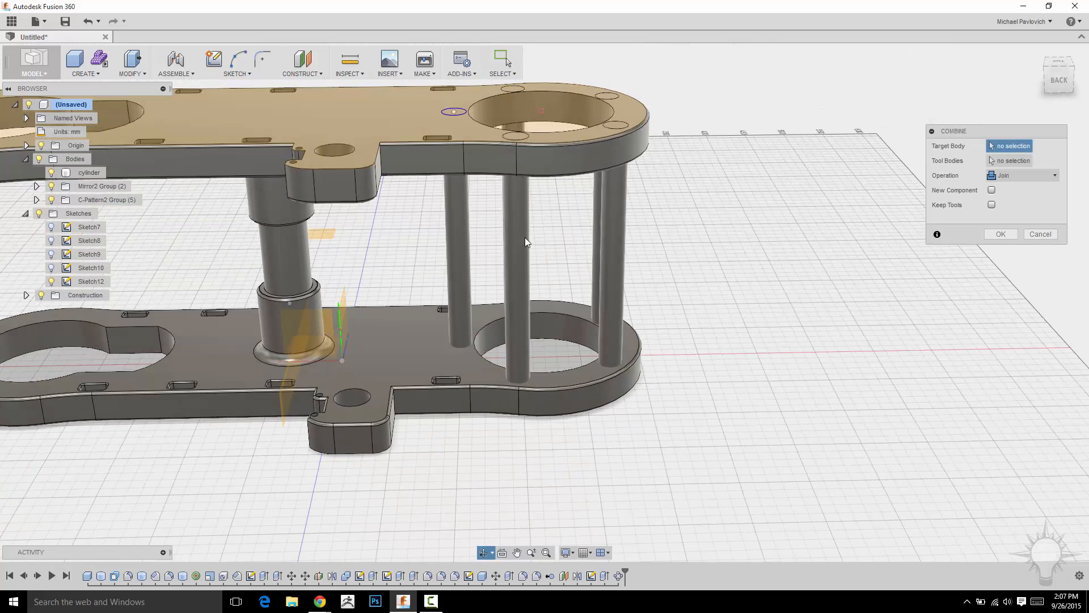
click(449, 161)
click(409, 350)
shift+middle_drag(675, 262, 620, 246)
click(456, 217)
click(610, 218)
click(642, 236)
click(621, 224)
click(1001, 233)
Examine the joined plates and columns from several angles and distances.
shift+middle_drag(777, 259, 908, 424)
shift+middle_drag(774, 359, 817, 348)
scroll(817, 346, down, 5)
shift+middle_drag(829, 243, 883, 355)
scroll(785, 348, up, 5)
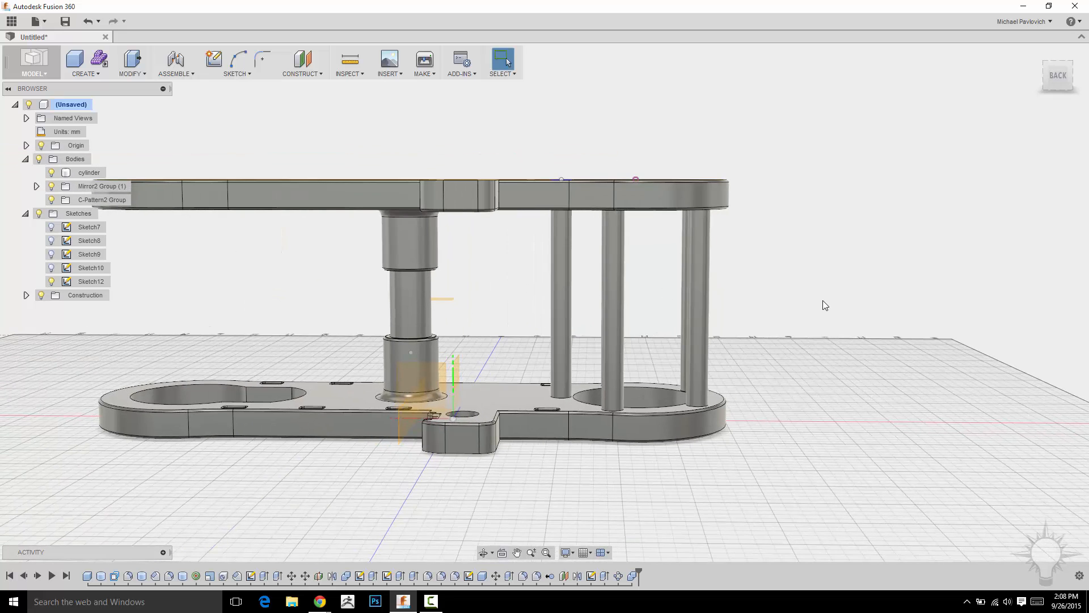
scroll(825, 305, down, 3)
shift+middle_drag(564, 299, 576, 293)
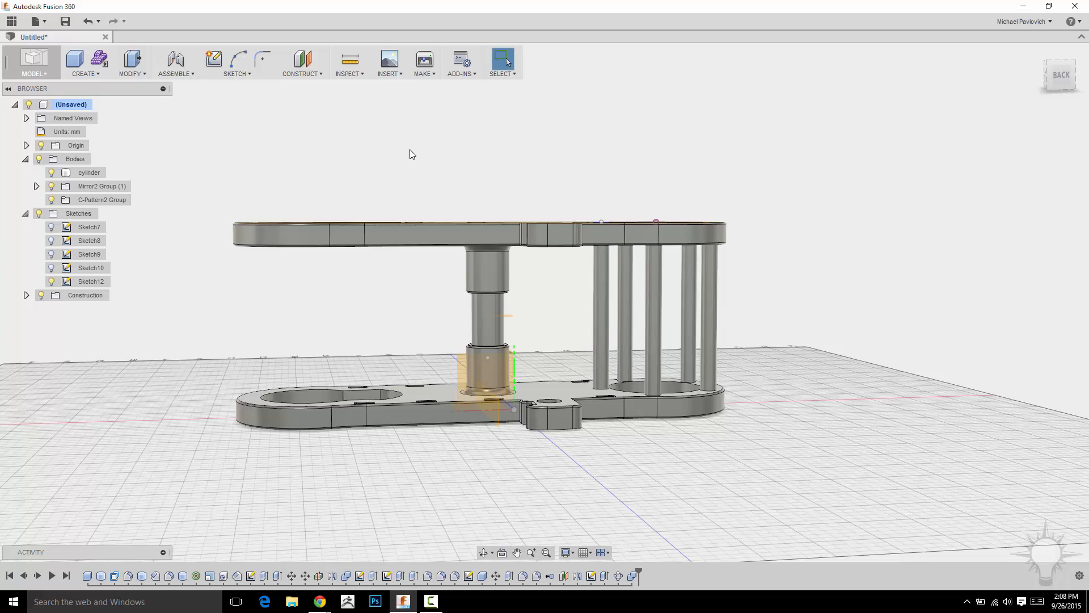
Expand the Mirror2 body group to check the joined frame, and hide the cylinder body between the two sleeves.
click(36, 186)
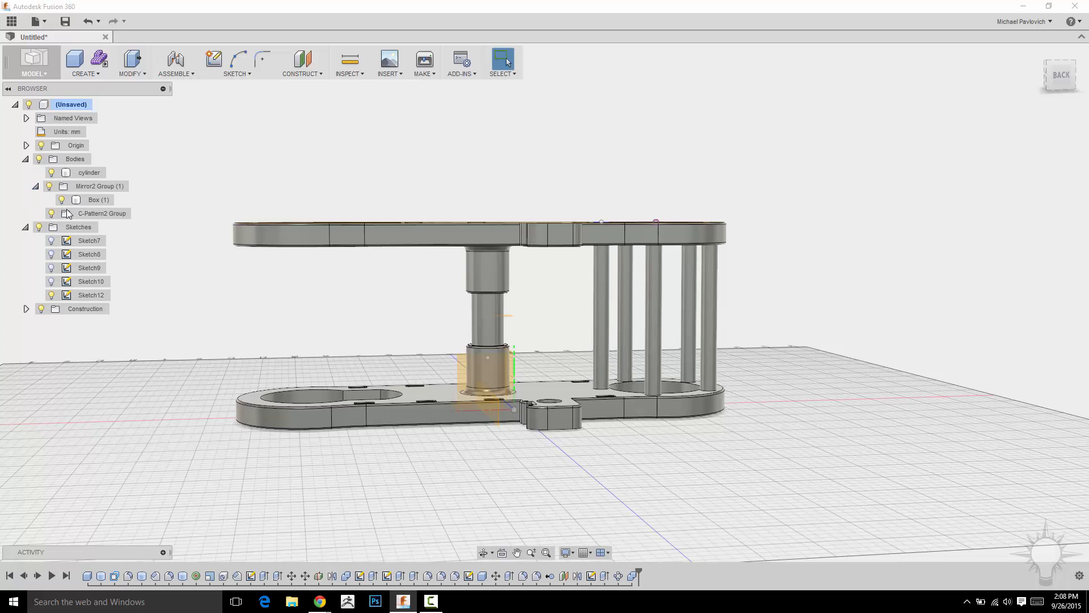
middle_drag(320, 193, 270, 199)
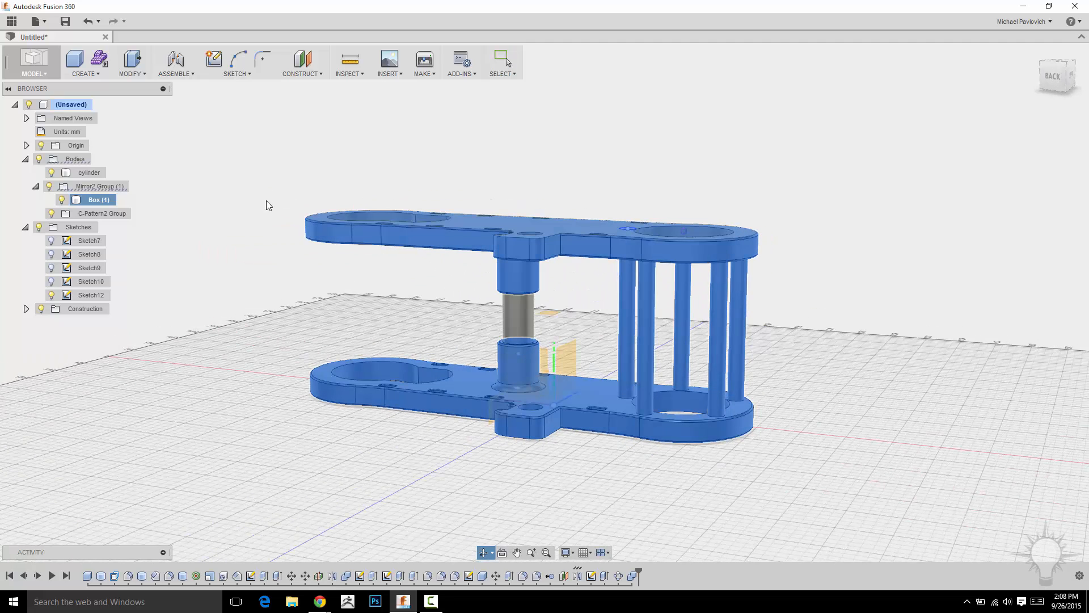
click(51, 173)
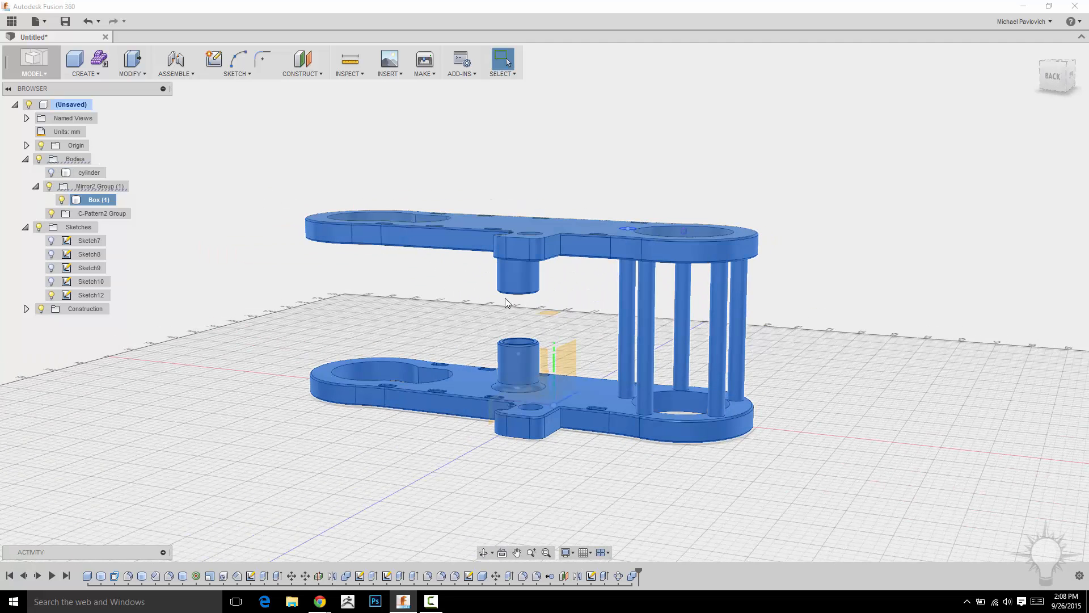
middle_drag(827, 310, 790, 310)
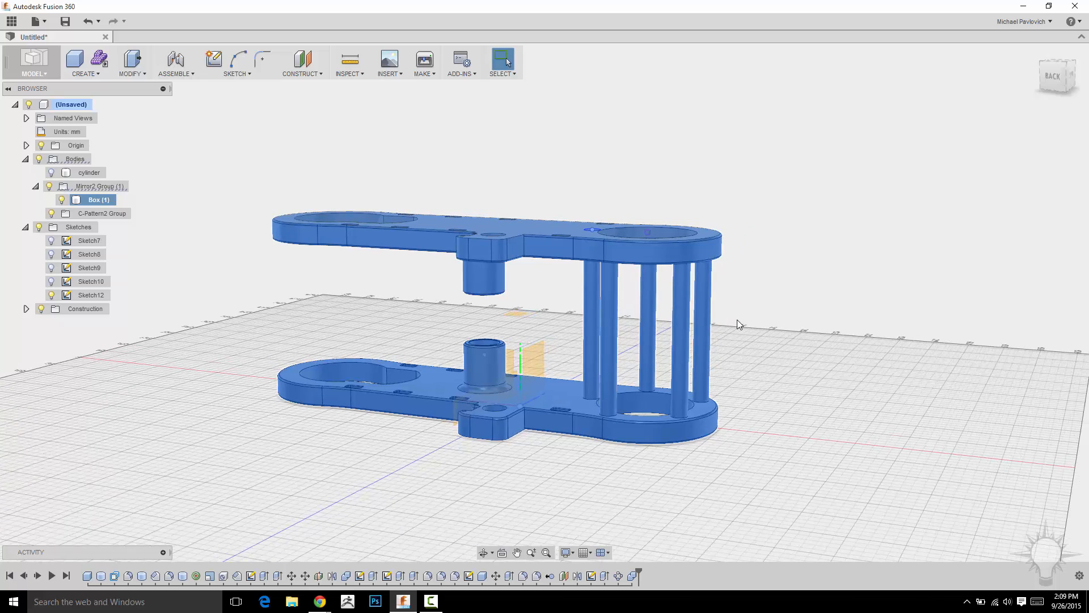
shift+middle_drag(623, 153, 632, 158)
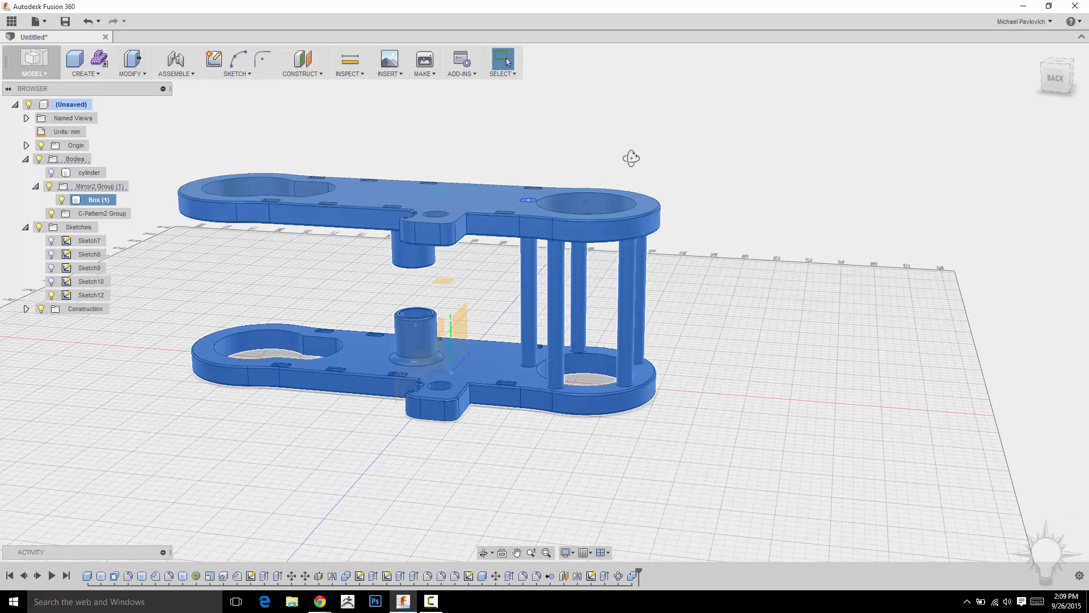
scroll(632, 159, up, 3)
click(632, 159)
shift+middle_drag(678, 186, 671, 189)
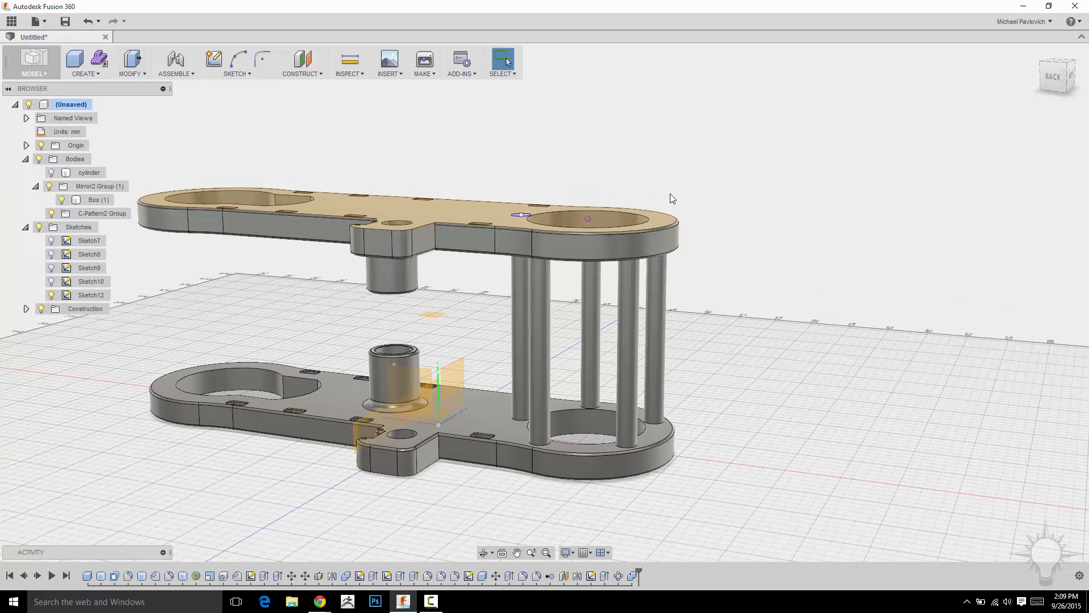
Hide Sketch12 and split the joined plate-and-column body with the horizontal construction plane midway between the two plates.
click(85, 73)
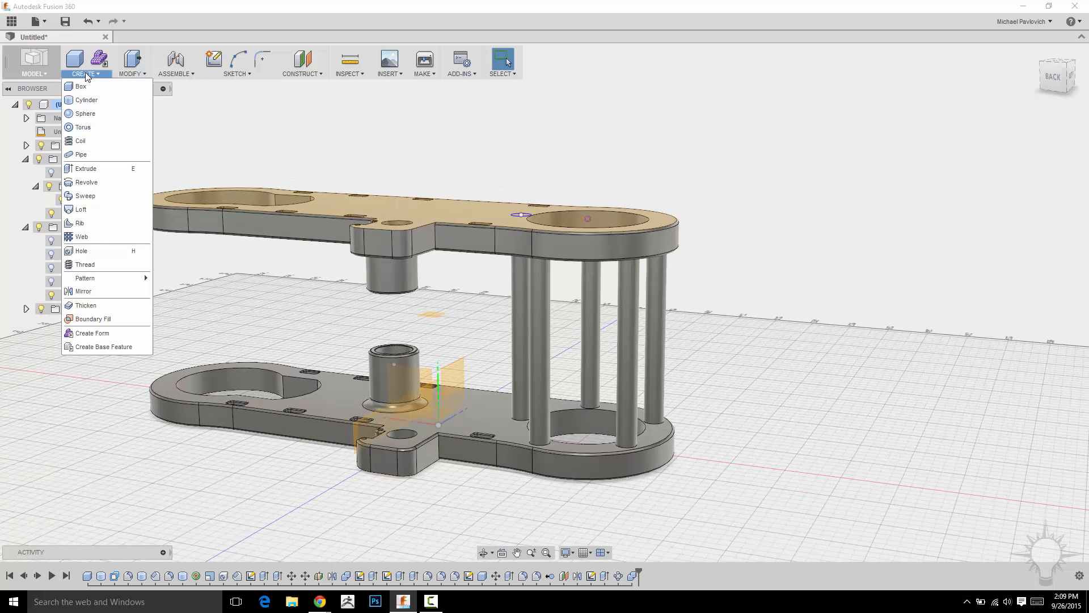
mouse_move(127, 75)
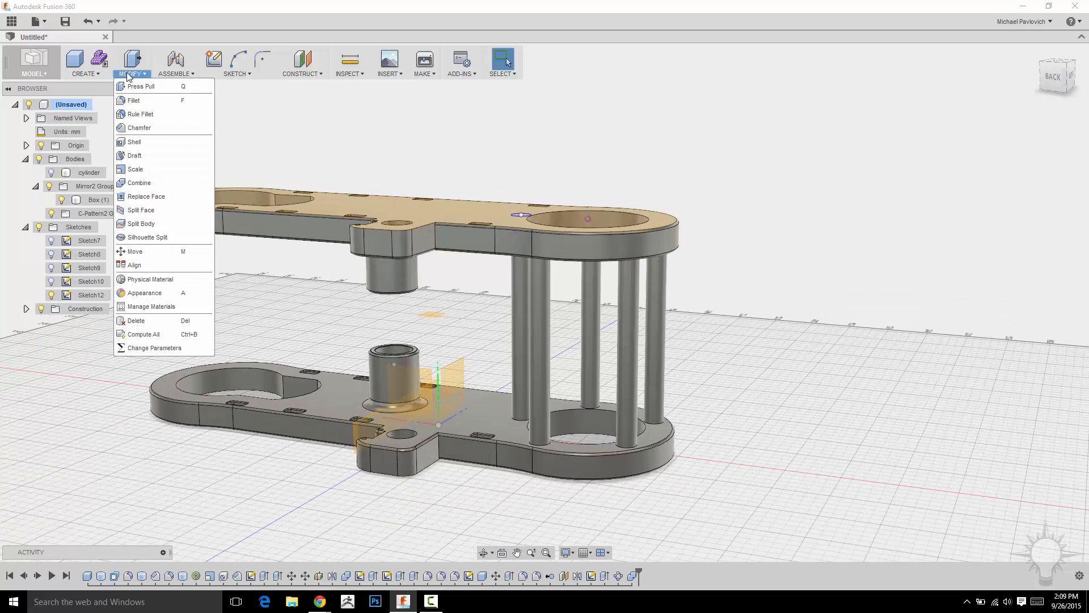
click(151, 223)
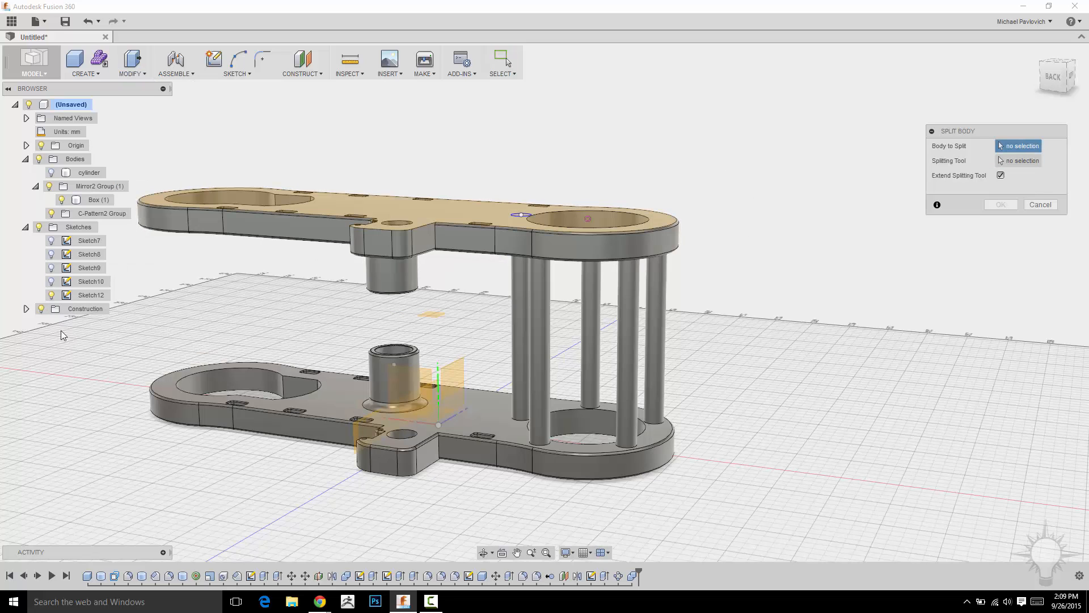
click(51, 295)
click(453, 239)
click(1029, 164)
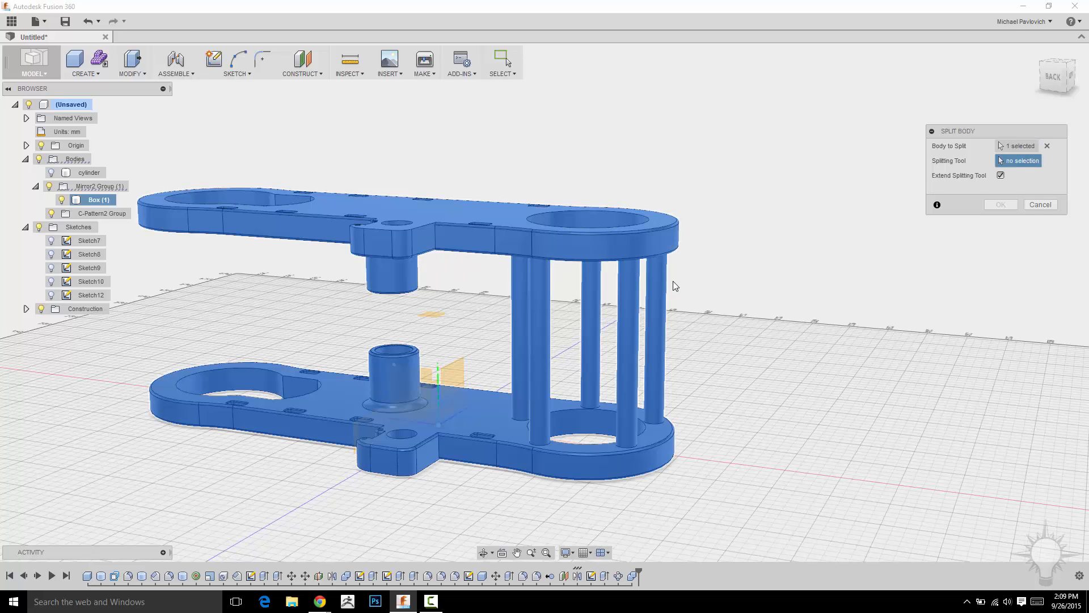
click(433, 314)
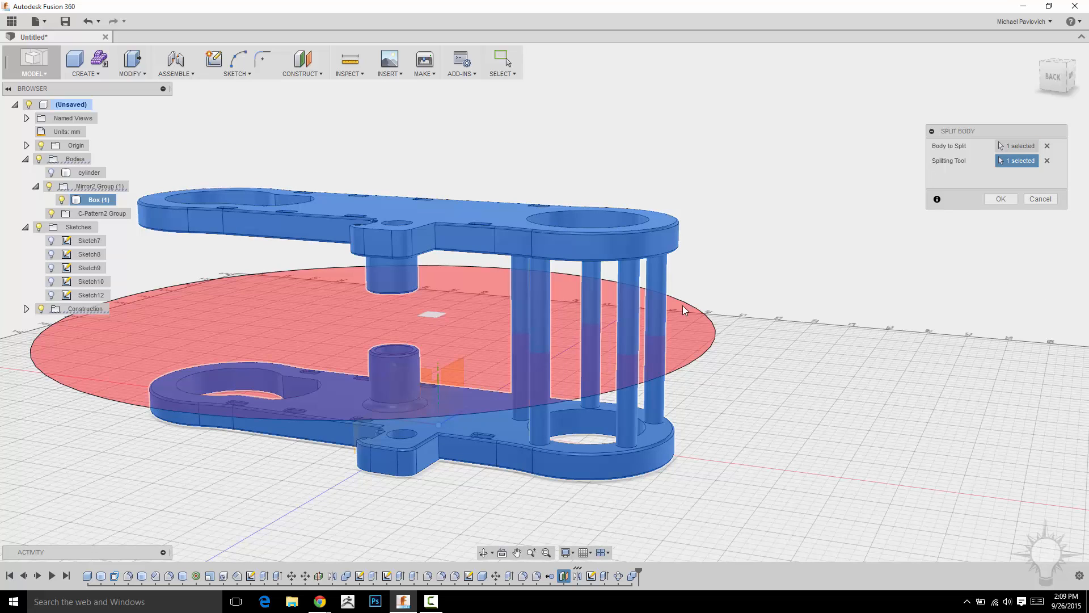
click(1001, 198)
Check the two split bodies by highlighting each one and temporarily hiding the lower half.
shift+middle_drag(794, 291, 405, 317)
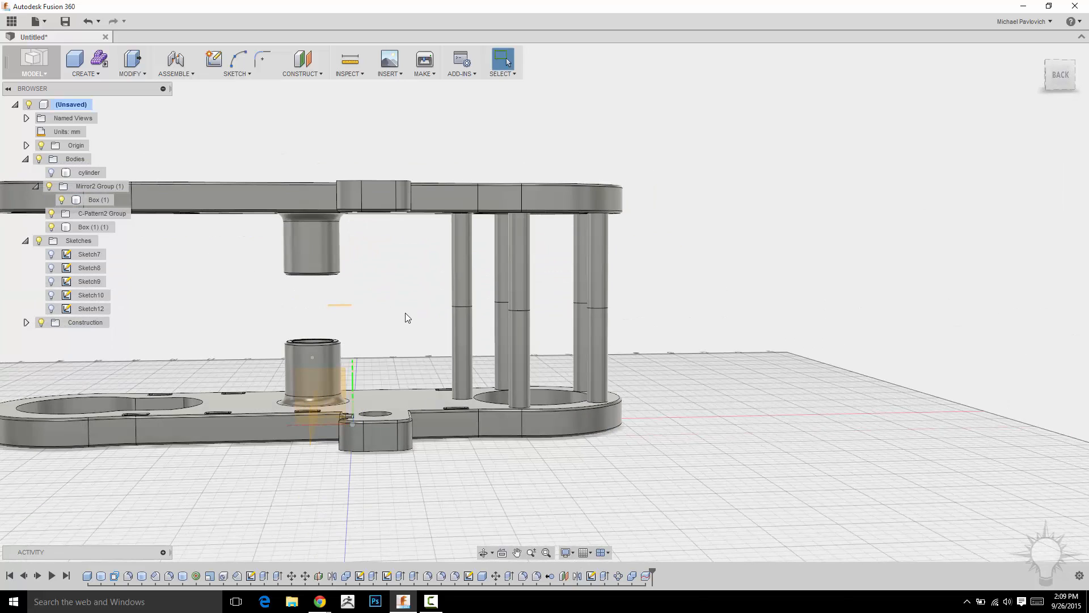
shift+middle_drag(215, 276, 107, 216)
click(97, 200)
click(93, 227)
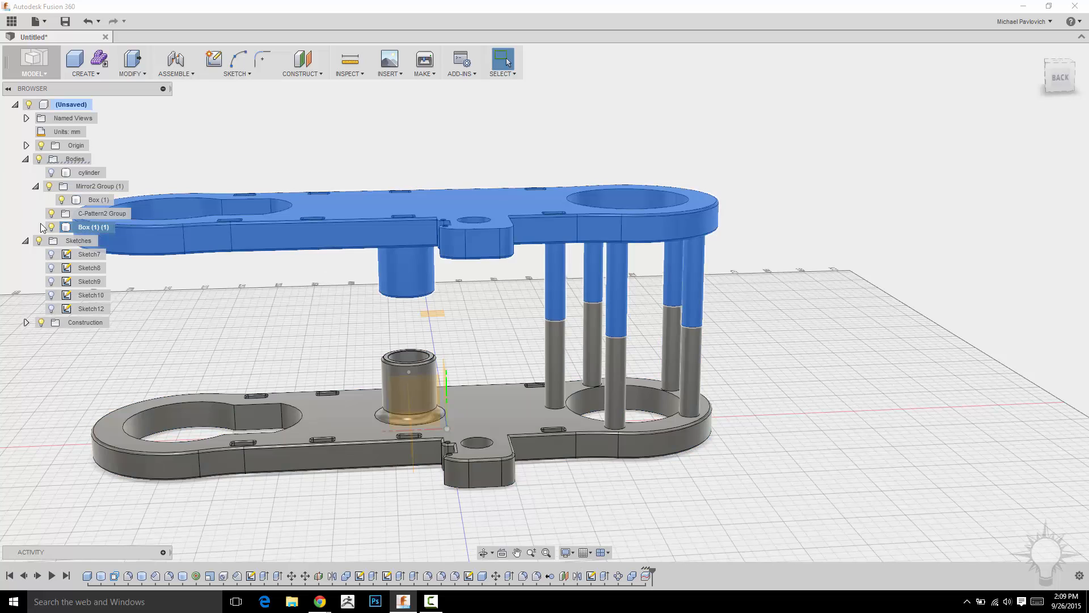
mouse_move(93, 201)
mouse_down()
mouse_move(64, 205)
mouse_move(55, 182)
mouse_move(96, 198)
mouse_up()
middle_drag(358, 135, 442, 134)
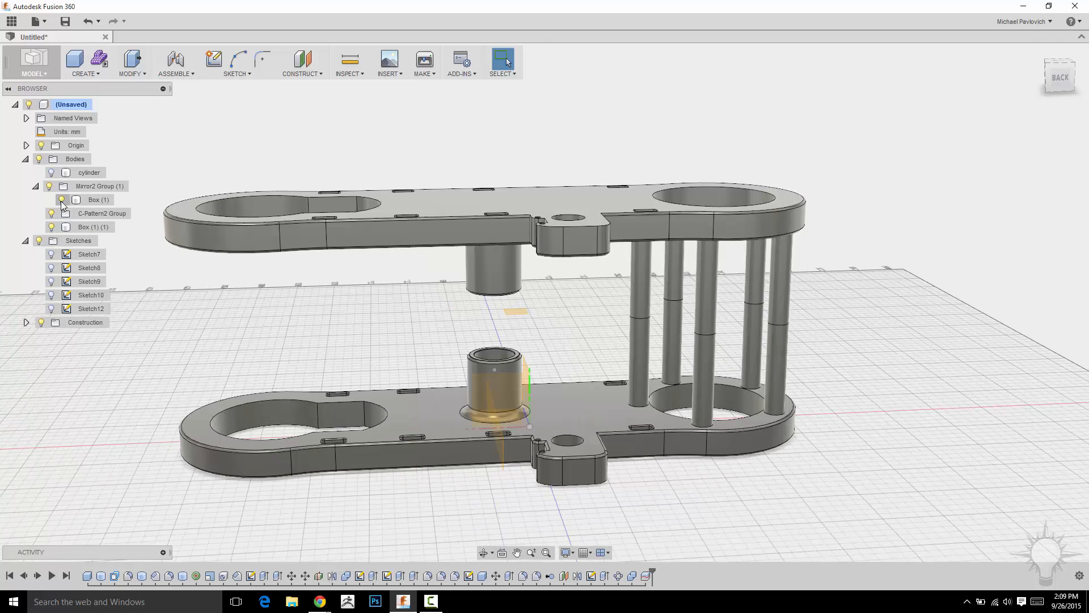
click(62, 199)
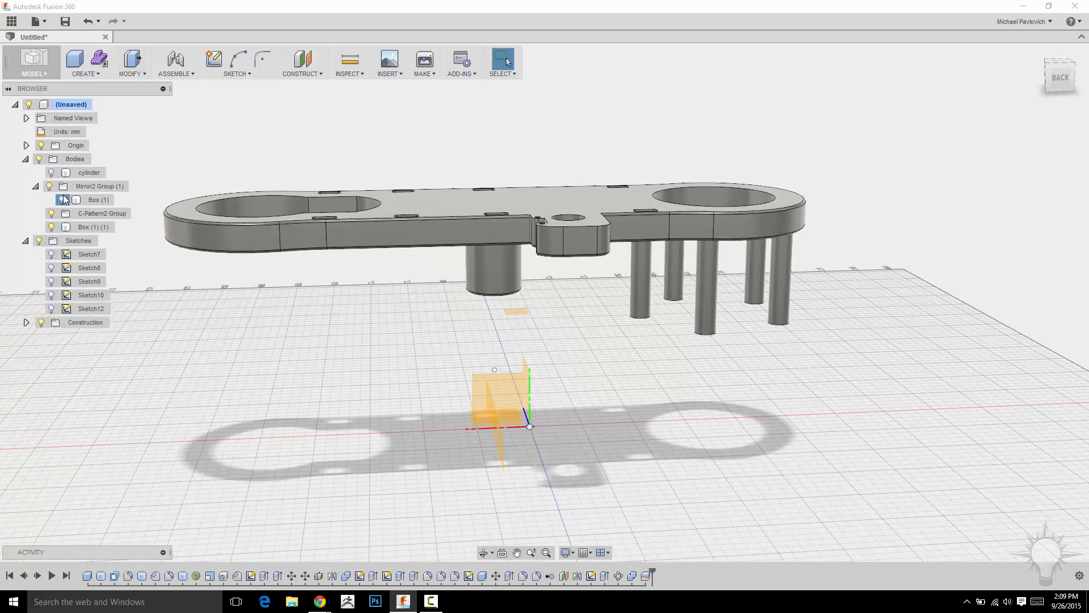
middle_drag(467, 128, 309, 149)
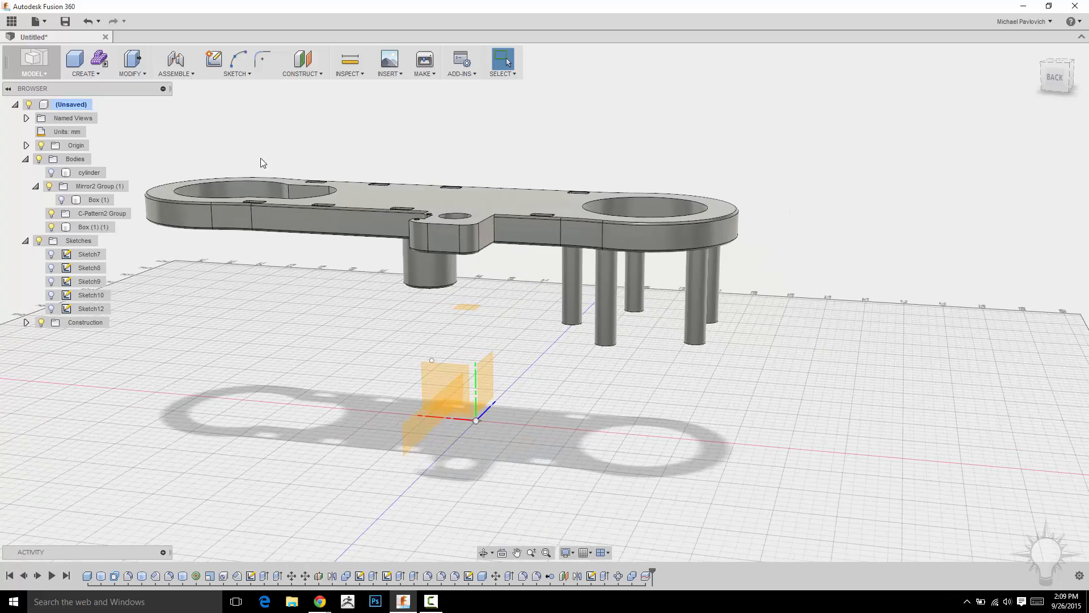
click(62, 200)
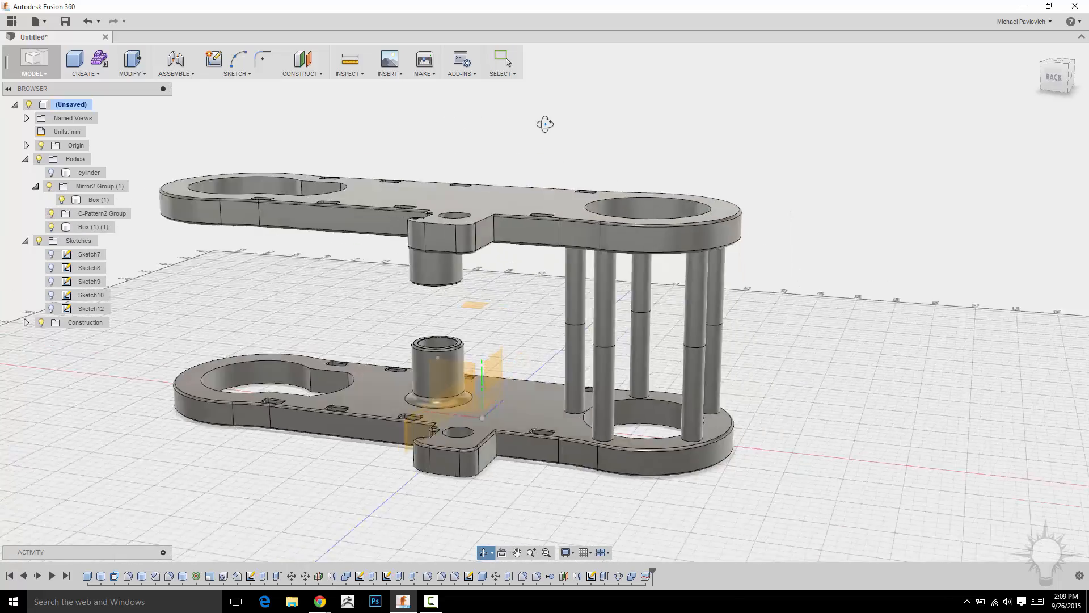
Inspect the columns' split seams in the Shaded visual style, and return the display to Shaded with Visible Edges Only.
shift+middle_drag(542, 121, 637, 192)
scroll(675, 222, up, 5)
shift+middle_drag(789, 181, 828, 240)
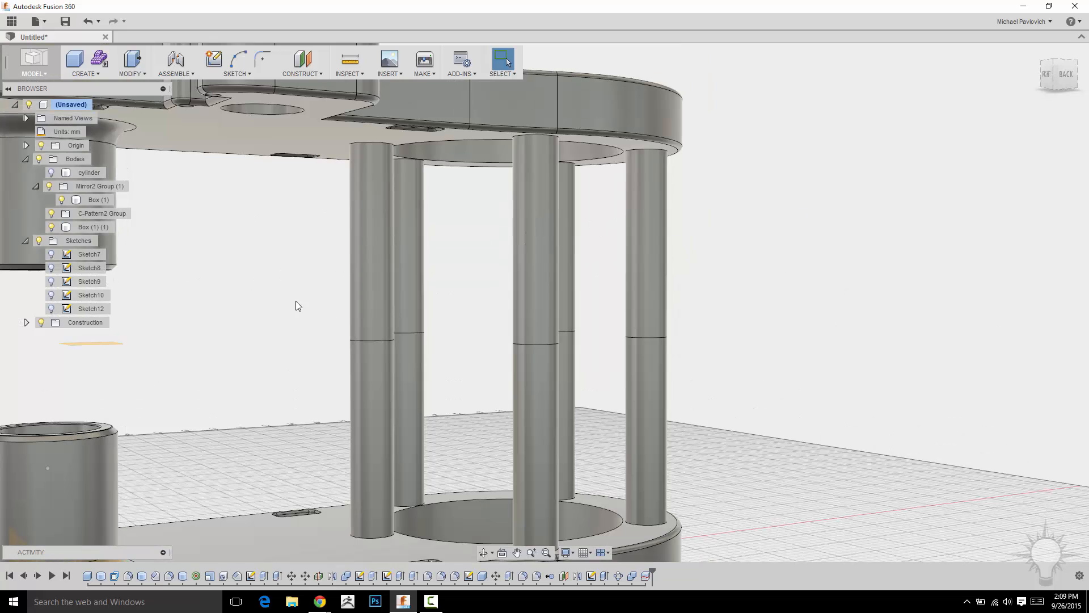
click(567, 553)
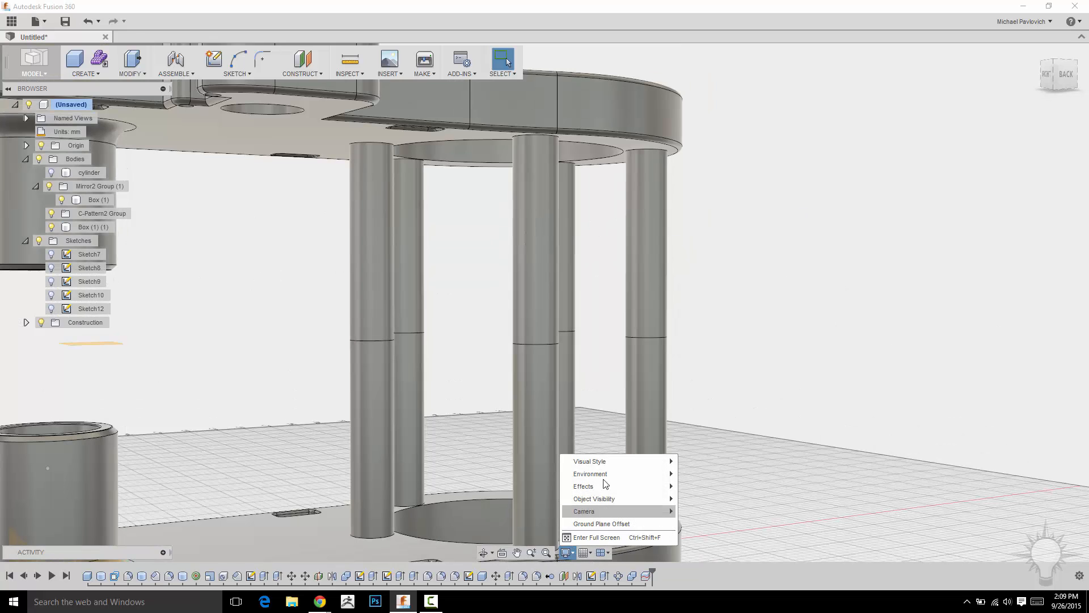
shift+middle_drag(795, 327, 549, 304)
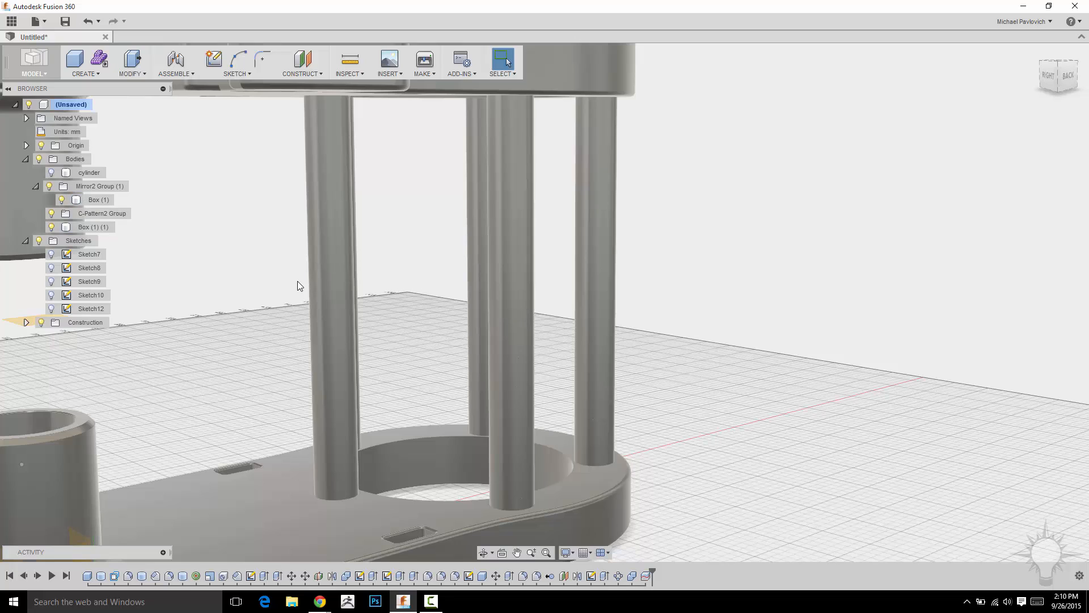
click(569, 553)
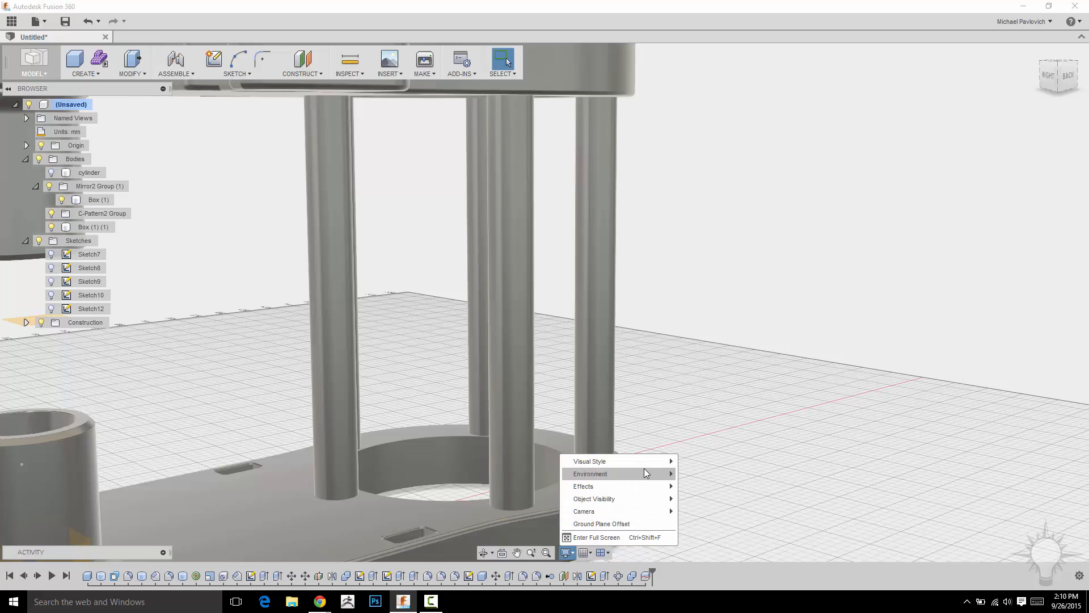
mouse_move(669, 461)
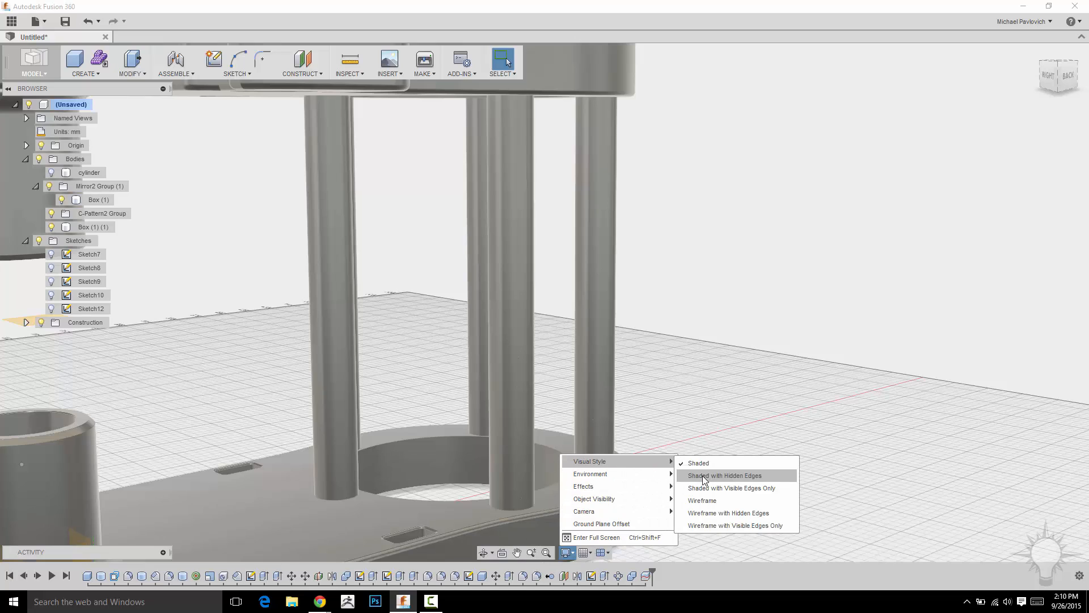
click(704, 487)
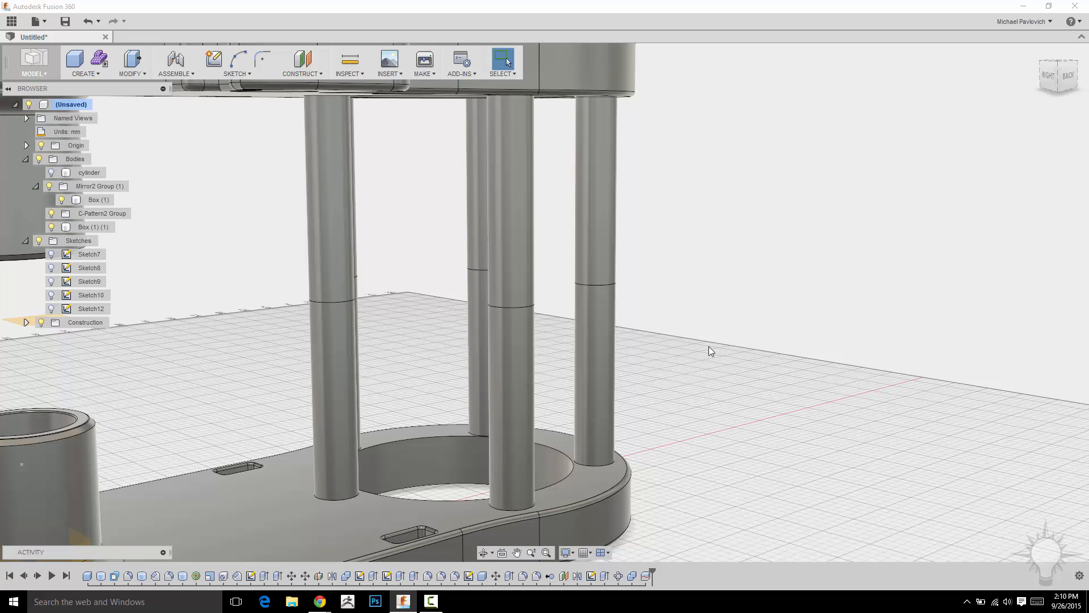
Hide the upper body and fillet the top edges of the five lower column halves with a 0.2 mm radius.
key(f)
click(51, 227)
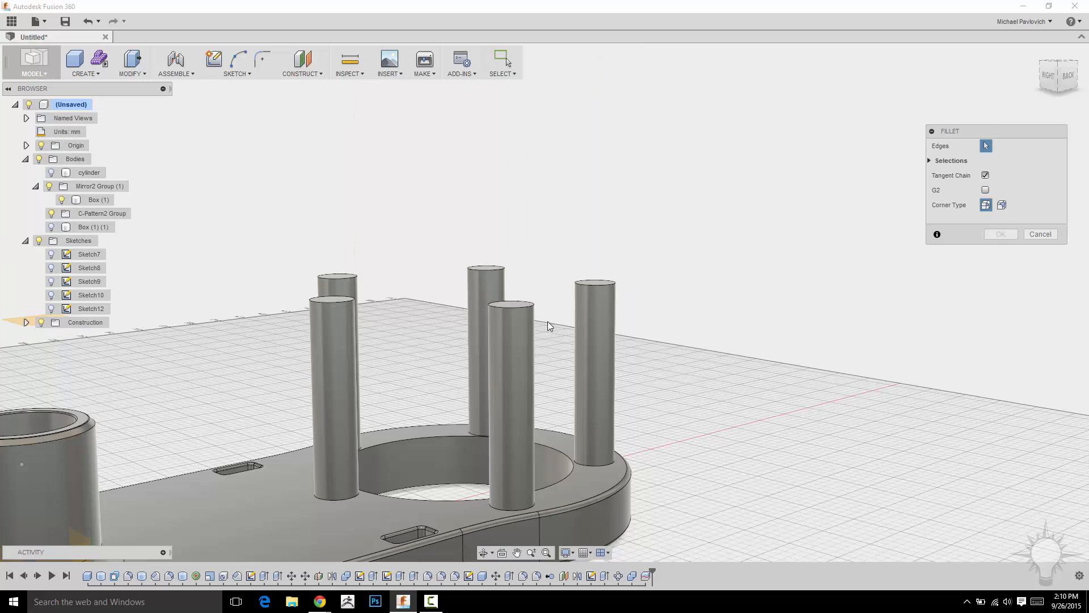
click(328, 300)
click(326, 278)
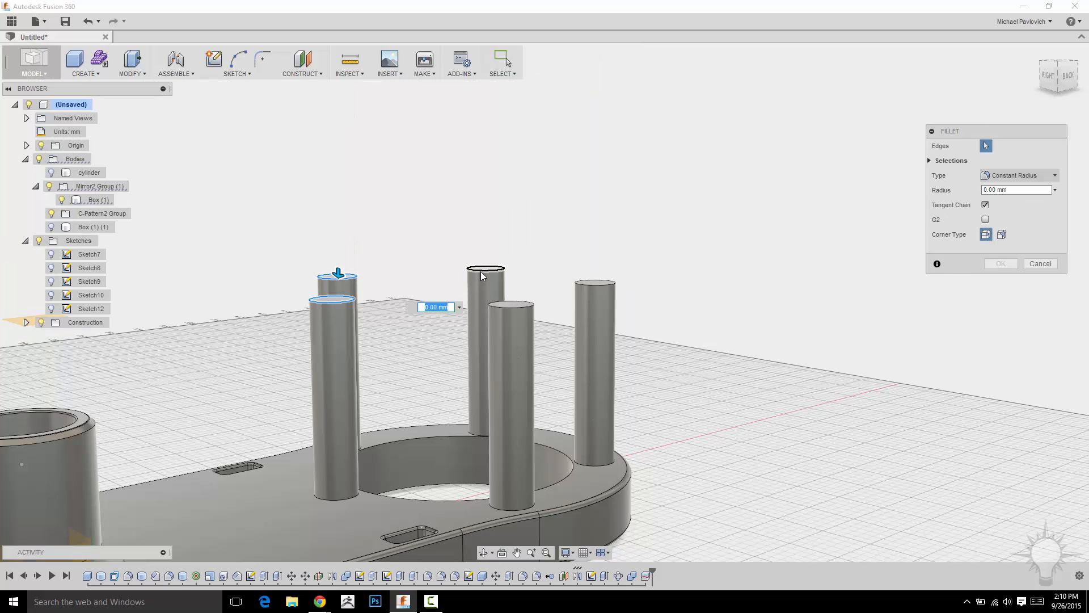
click(483, 276)
click(590, 282)
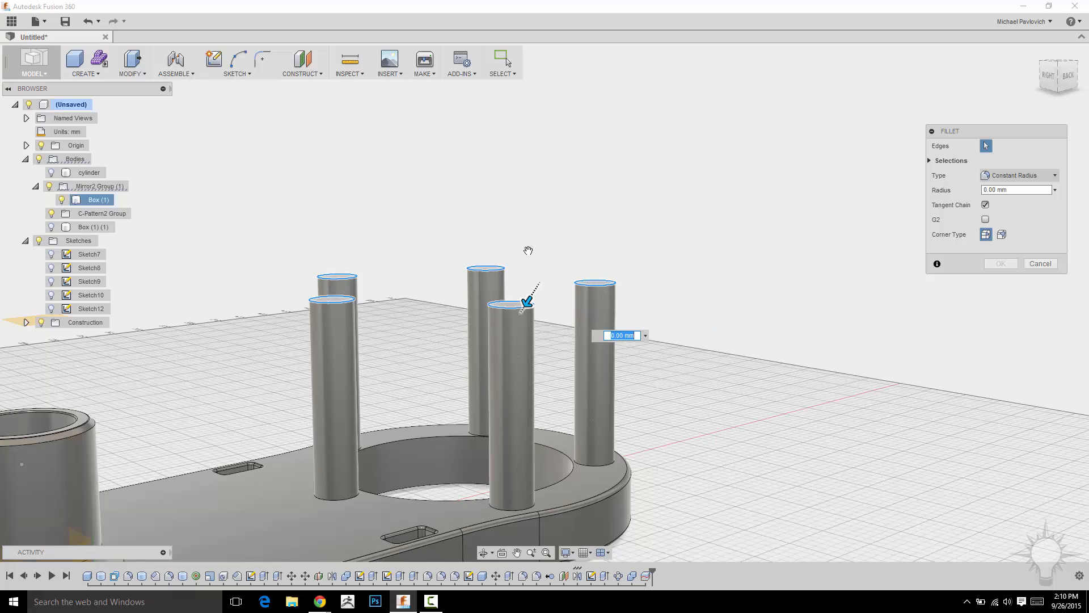
key(BackSpace)
text(2)
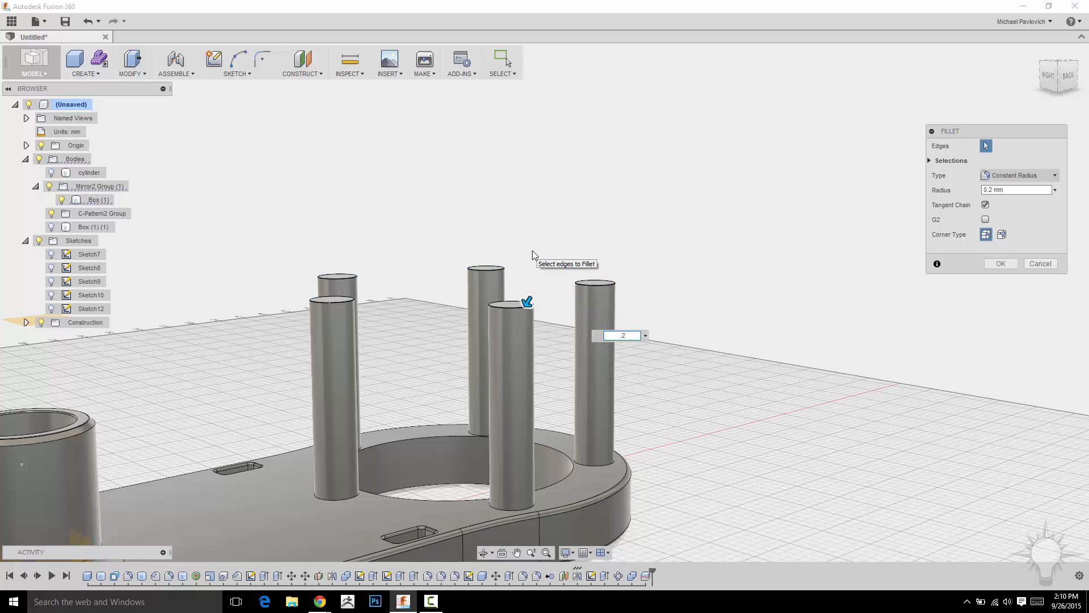
click(1000, 263)
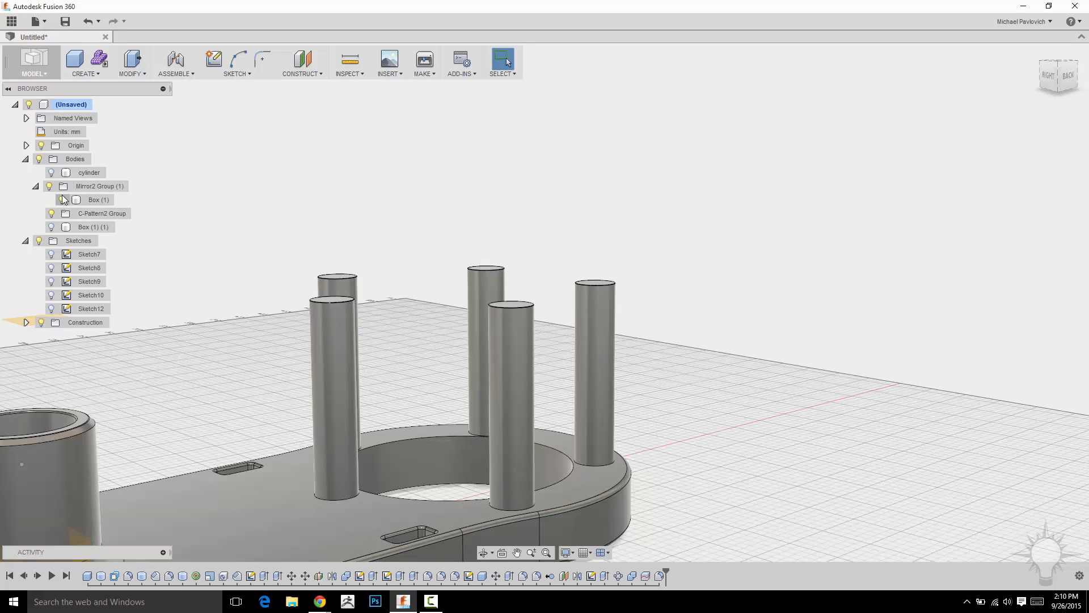
Show the upper body in place of the lower one and fillet the bottom edges of its five column halves.
click(61, 200)
click(51, 227)
shift+middle_drag(403, 348, 407, 301)
key(f)
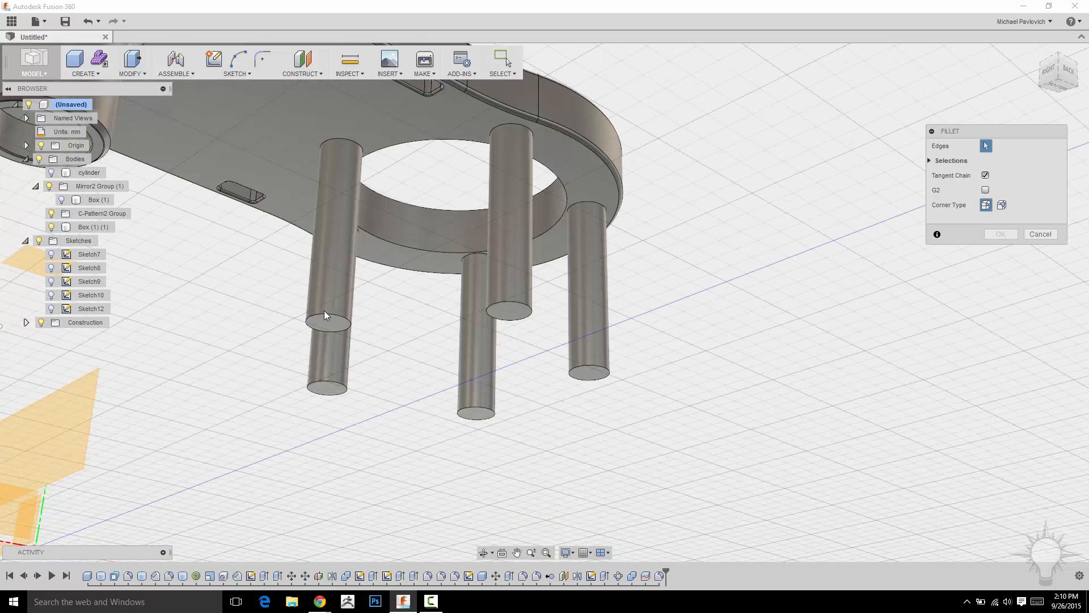
click(324, 313)
click(327, 393)
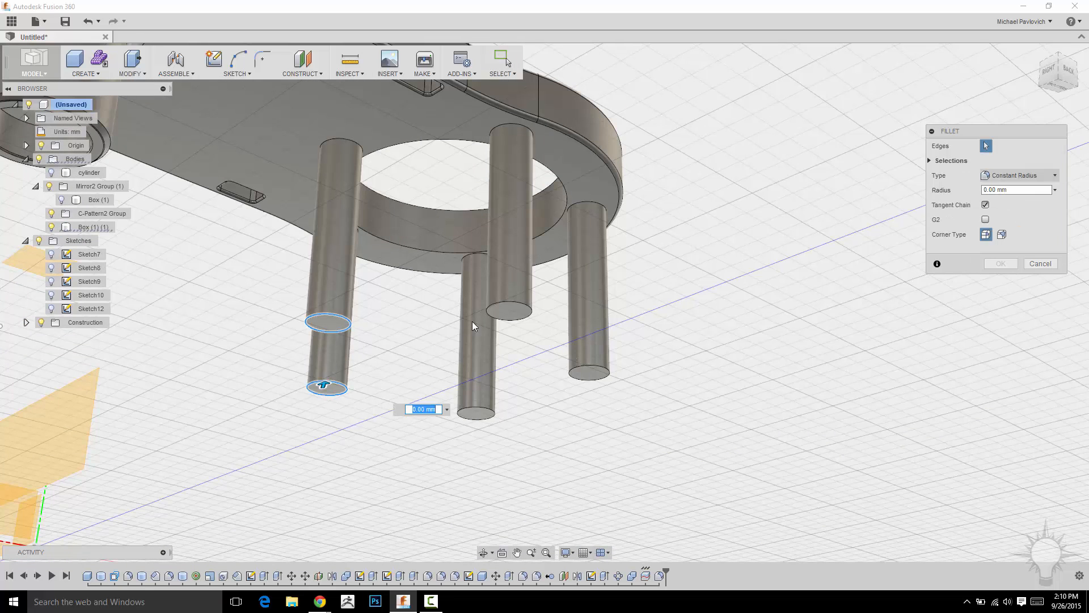
click(500, 311)
click(476, 414)
click(584, 370)
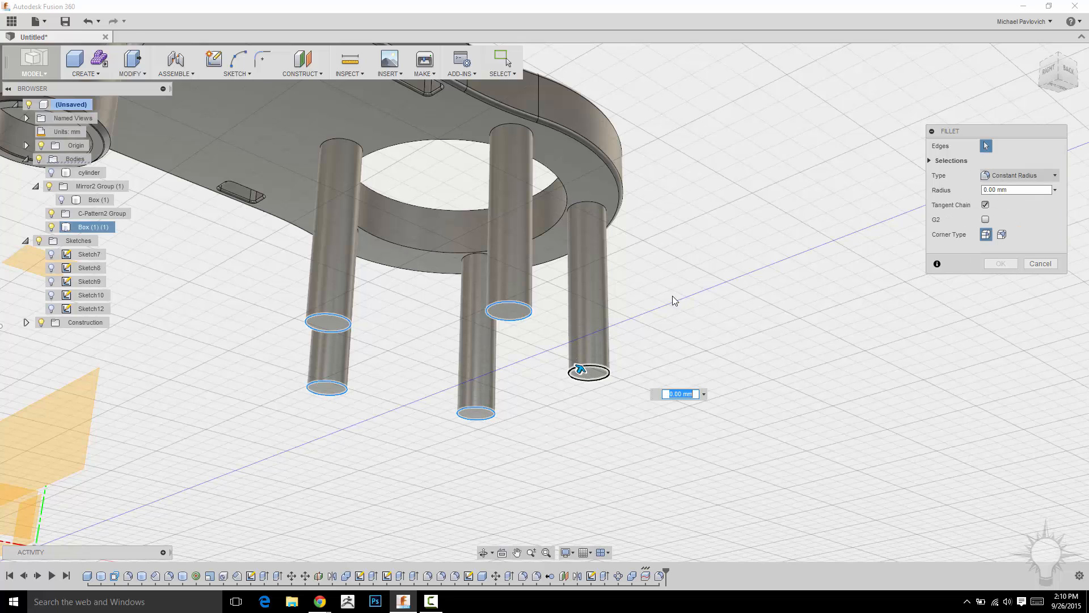
key(Escape)
key(Escape)
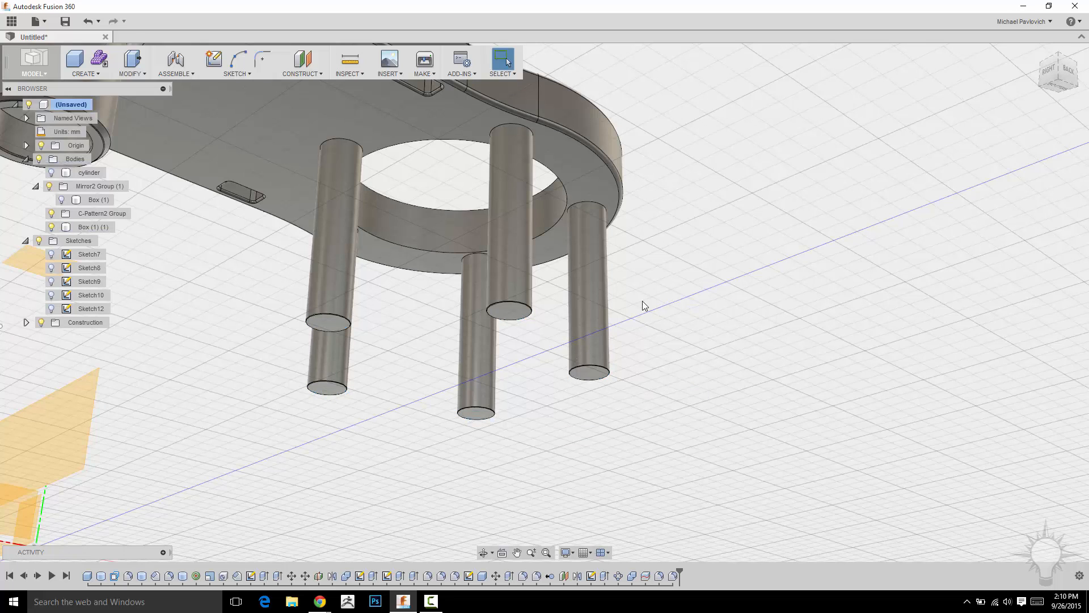
Show the lower body again alongside the upper one and switch to the Render workspace.
click(90, 200)
key(v)
shift+middle_drag(710, 297, 682, 323)
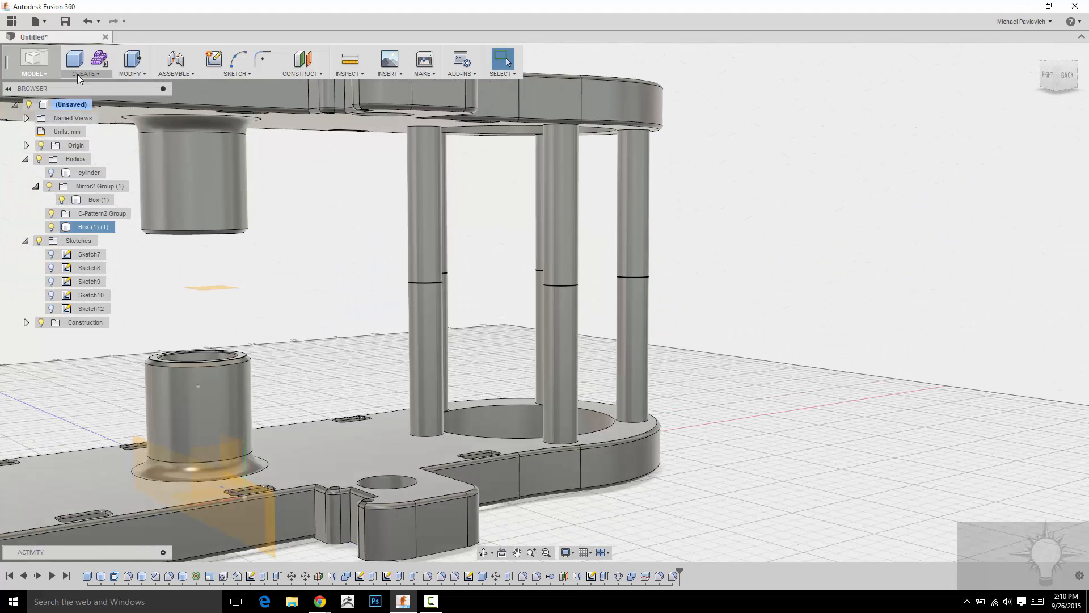
click(38, 68)
click(56, 140)
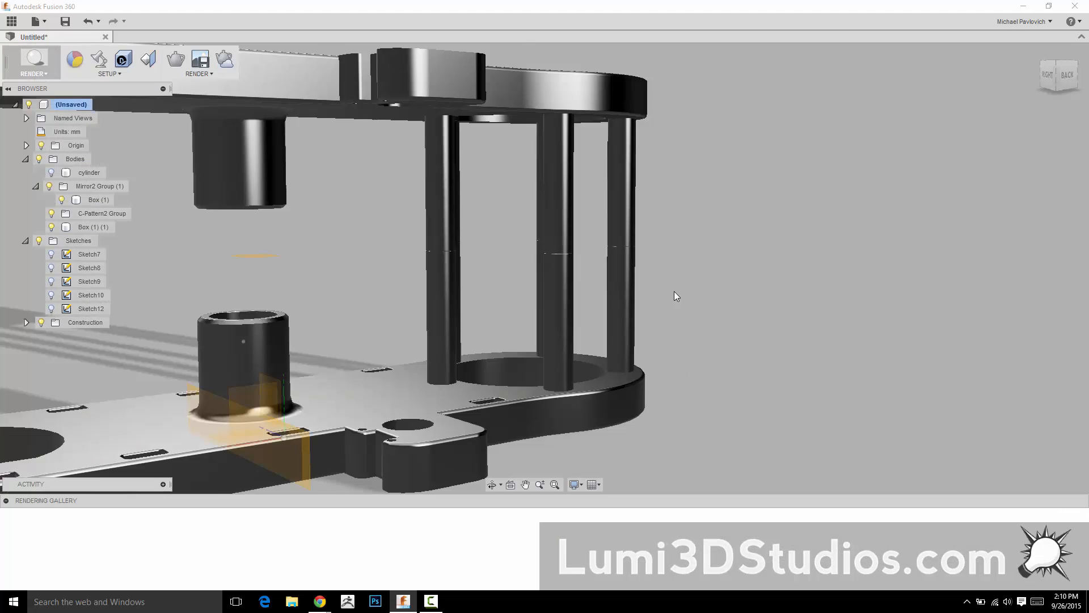